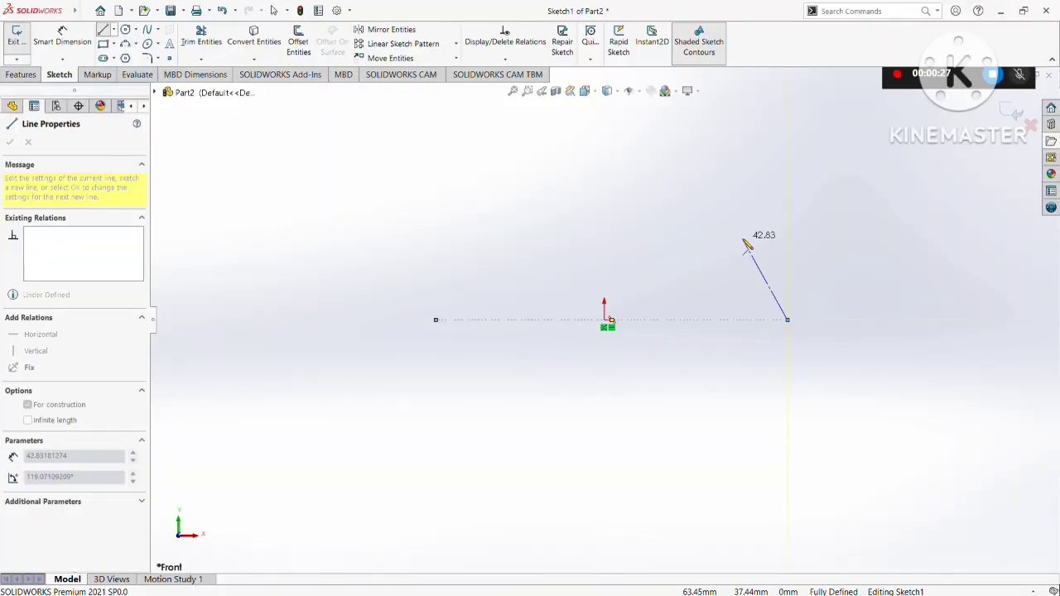
# Finish the horizontal centerline through the origin and dimension its overall length to 100 mm.
pyautogui.press('Escape')
pyautogui.press('Escape')
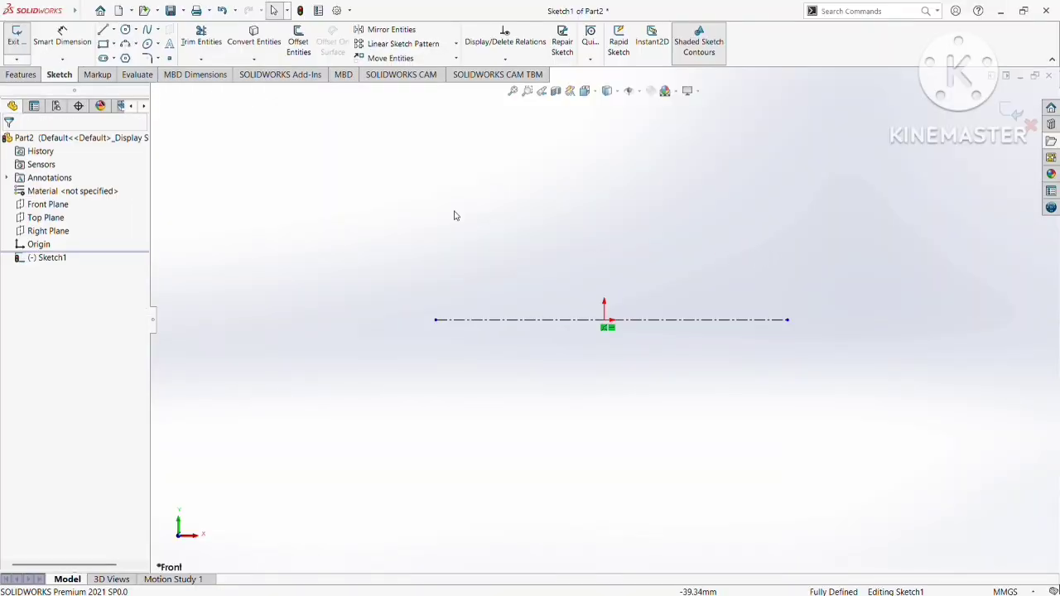
pyautogui.click(62, 38)
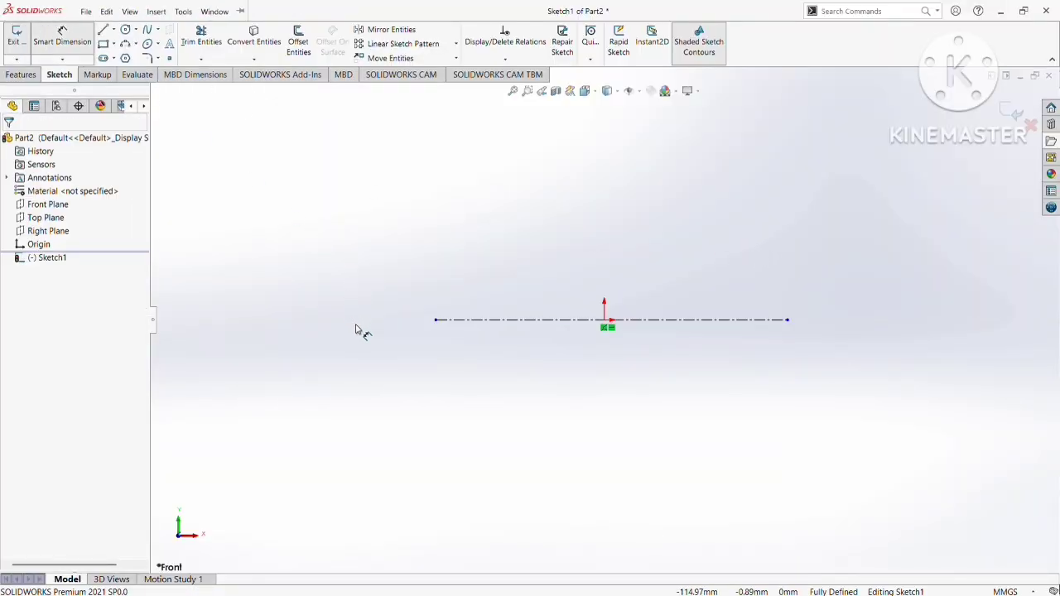
pyautogui.click(436, 319)
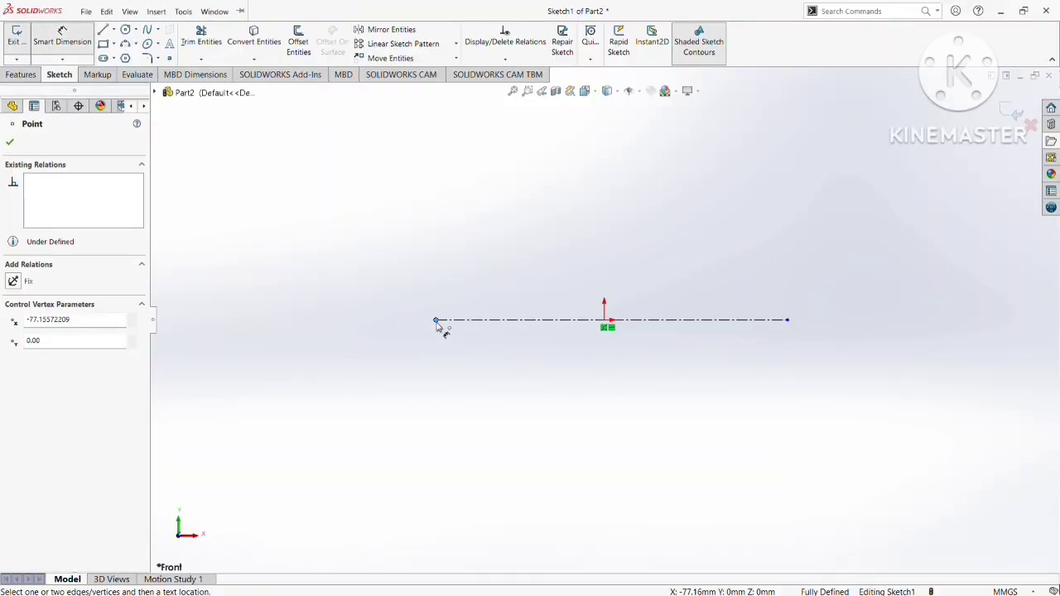
pyautogui.click(787, 320)
pyautogui.click(639, 414)
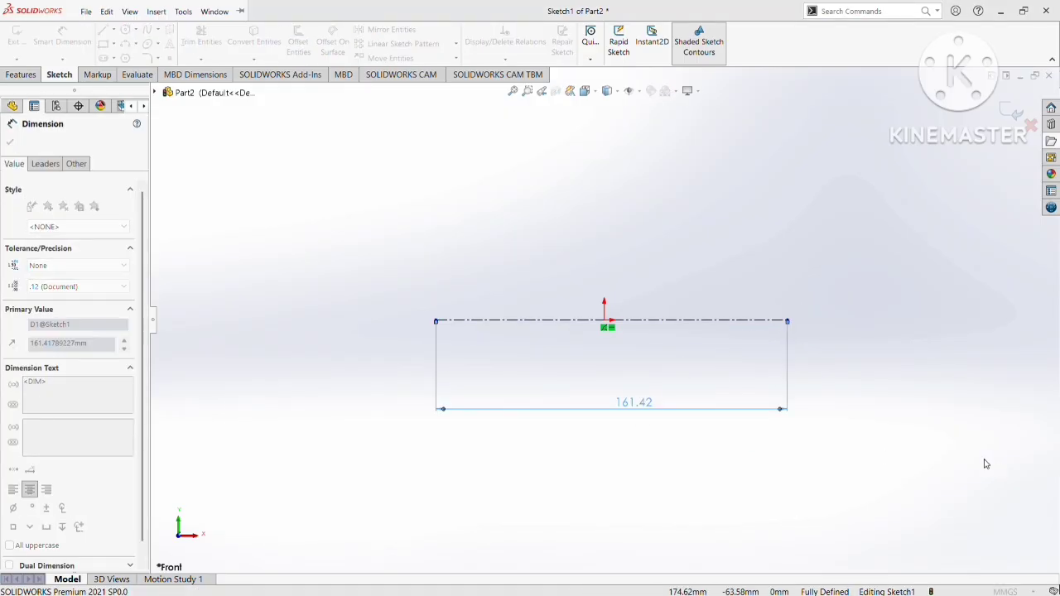
pyautogui.write('100')
pyautogui.press('Return')
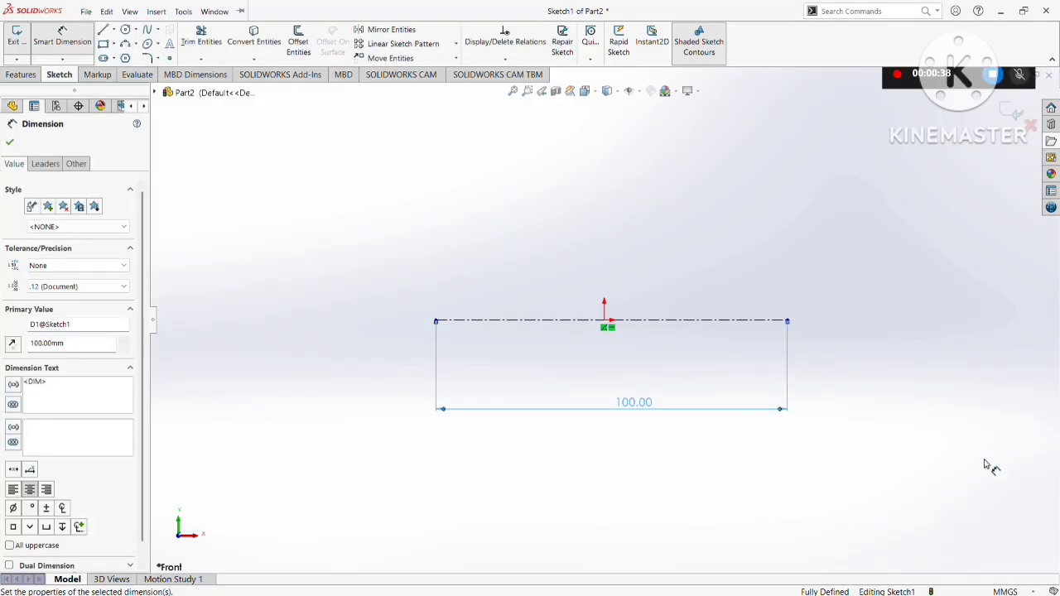
# Dimension the distance from the origin to the centerline's left endpoint to 50 mm.
pyautogui.click(606, 322)
pyautogui.click(437, 319)
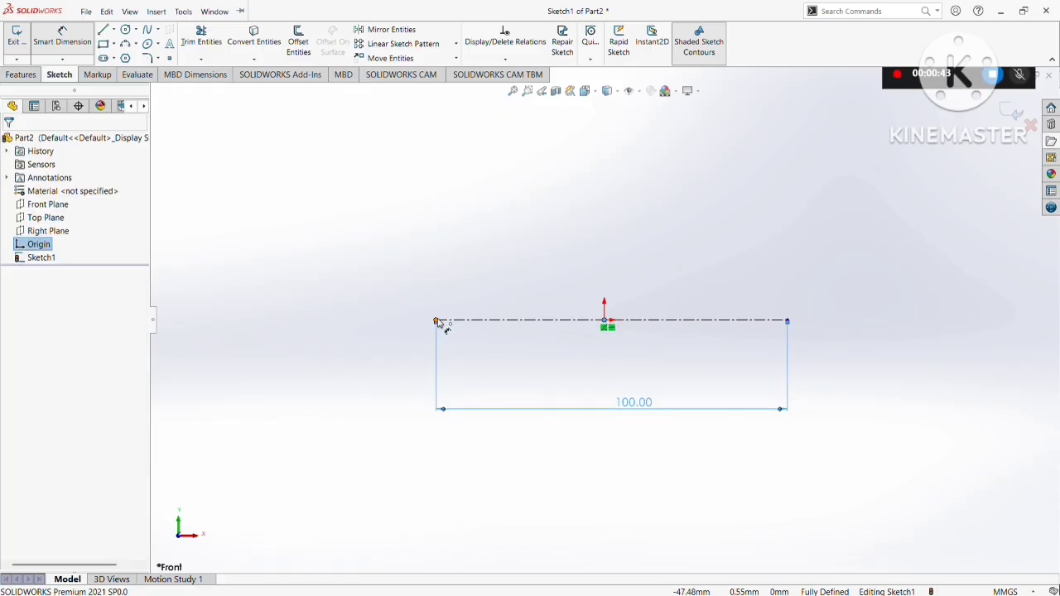
pyautogui.click(494, 265)
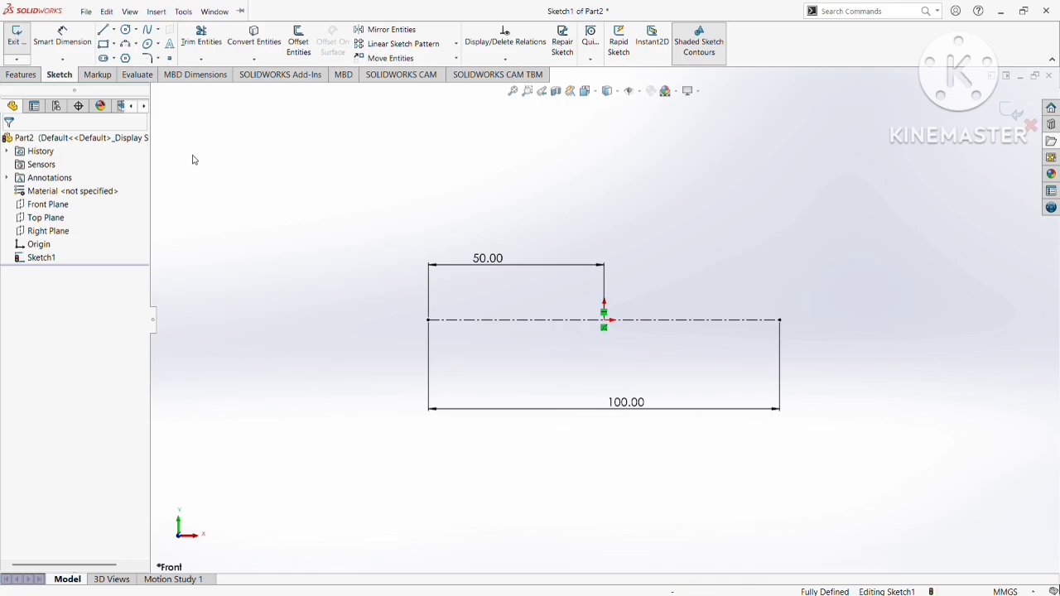
# Add the sketch text TAMIL along the horizontal centerline, fully justified over its length.
pyautogui.click(501, 320)
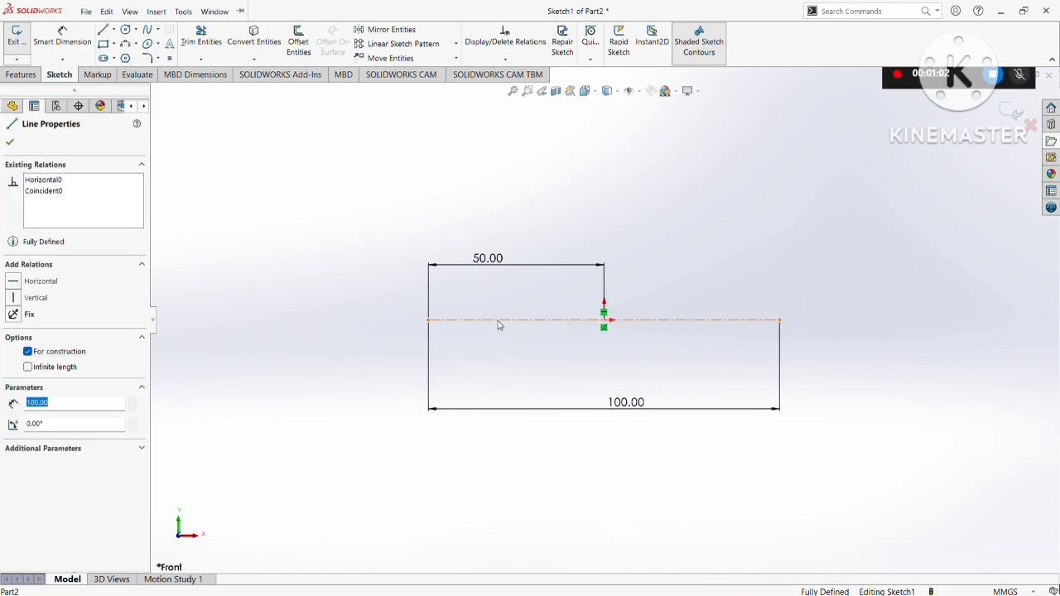
pyautogui.click(169, 44)
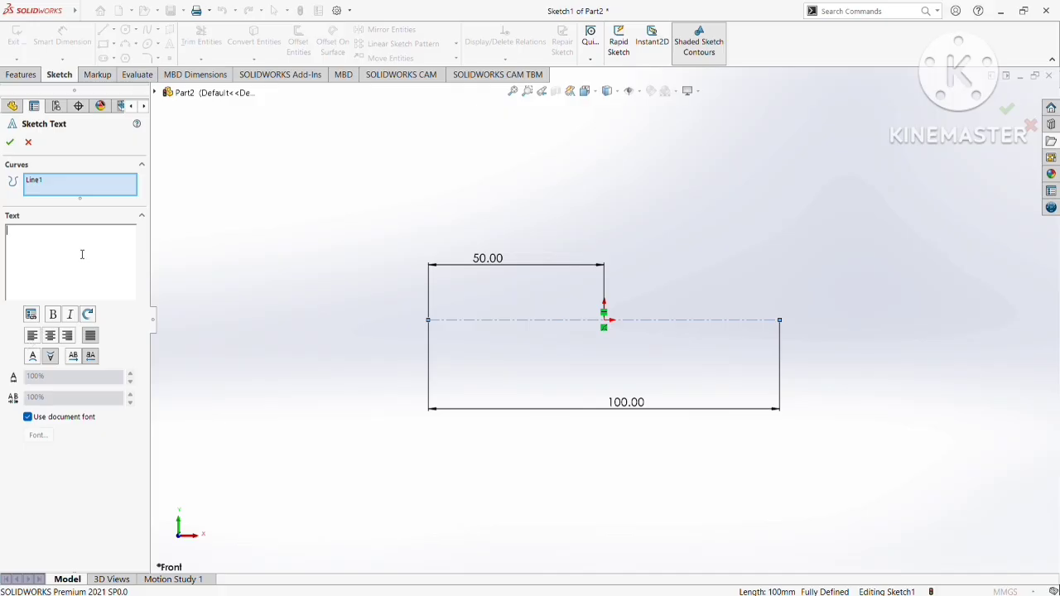
pyautogui.write('TAMIL')
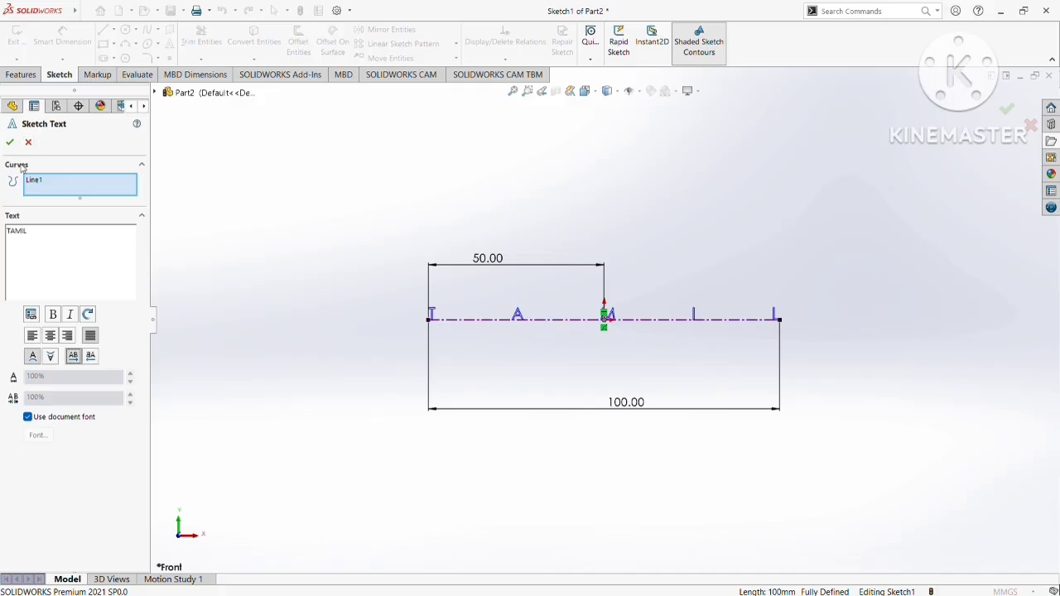
pyautogui.click(10, 142)
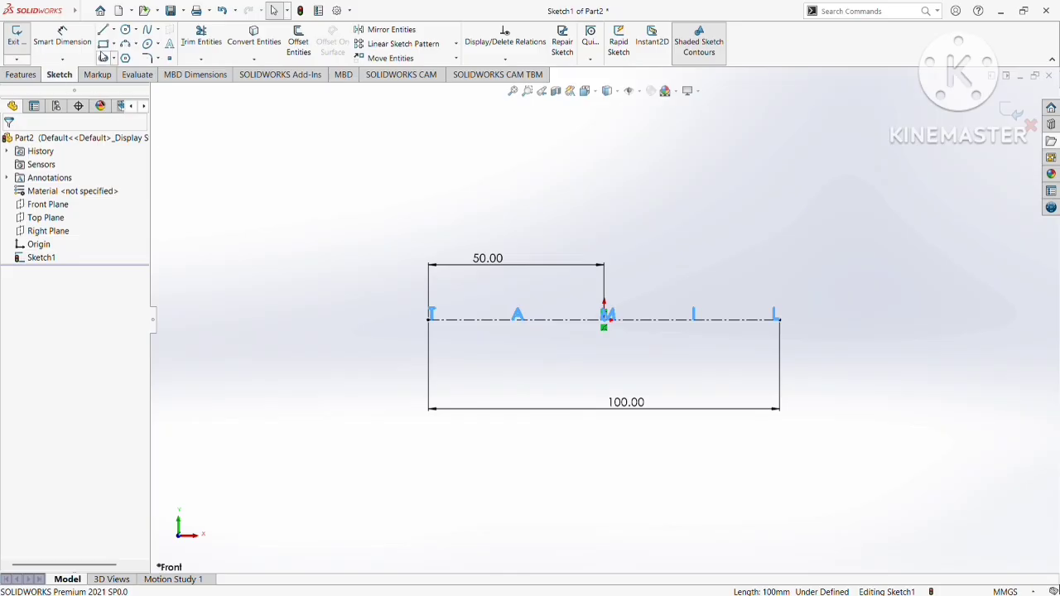
# Sketch a vertical construction line up from the centerline's left endpoint and dimension it to 15 mm.
pyautogui.click(105, 59)
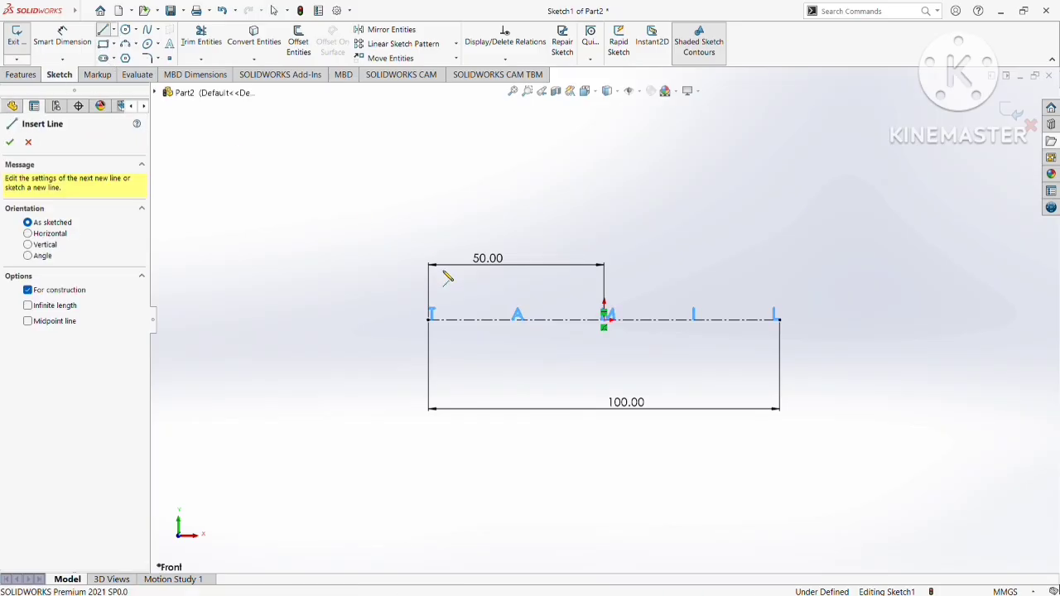
pyautogui.click(429, 319)
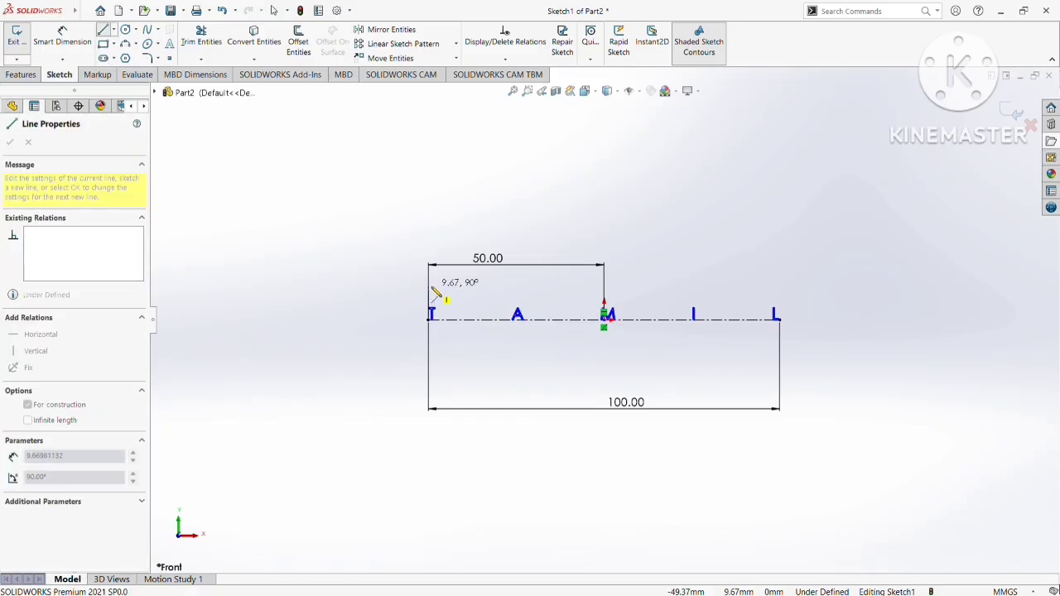
pyautogui.click(62, 37)
pyautogui.click(428, 303)
pyautogui.click(396, 310)
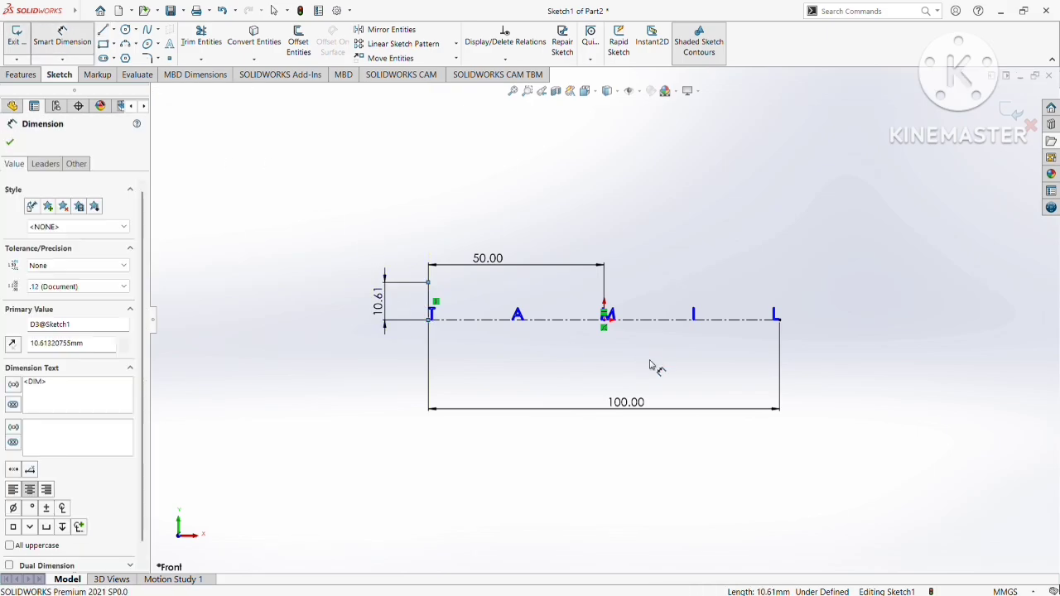
pyautogui.write('15')
pyautogui.press('Return')
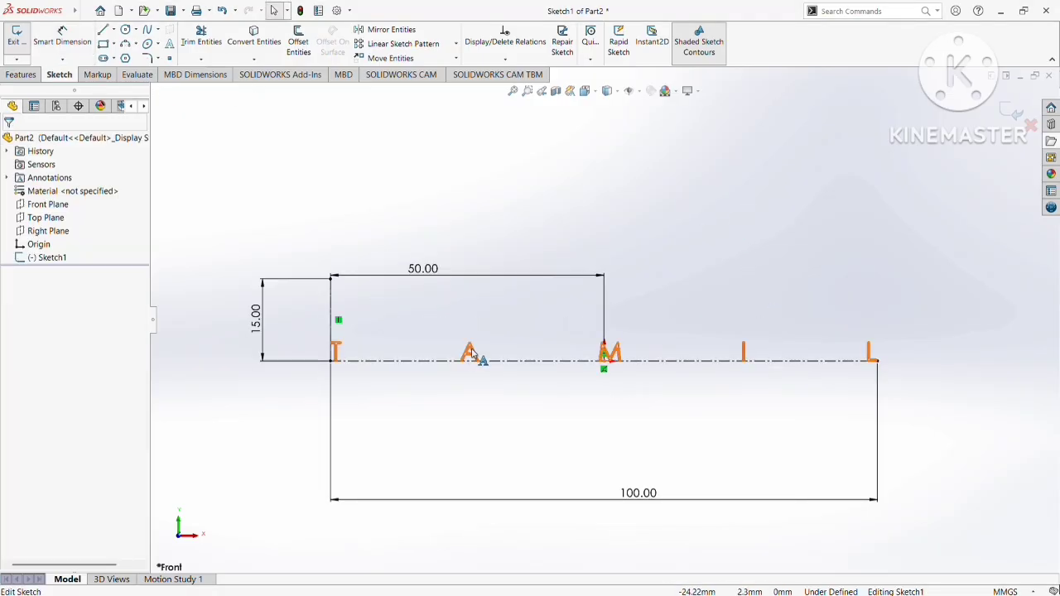
# Edit the TAMIL text to use a blocky custom font as tall as the 15 mm vertical line instead of the document font.
pyautogui.doubleClick(478, 358)
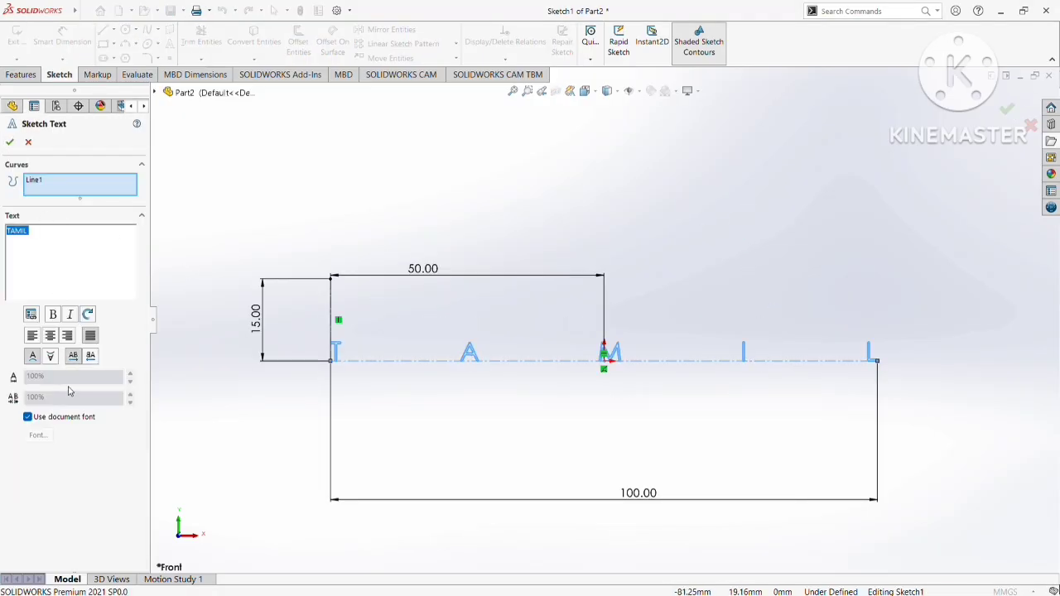
pyautogui.click(27, 416)
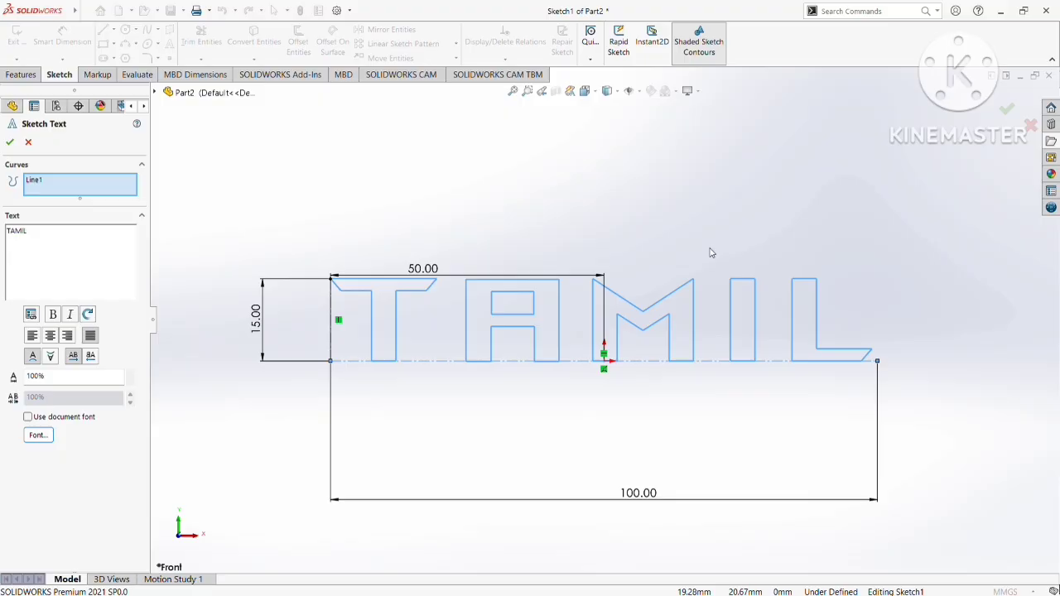
pyautogui.click(12, 141)
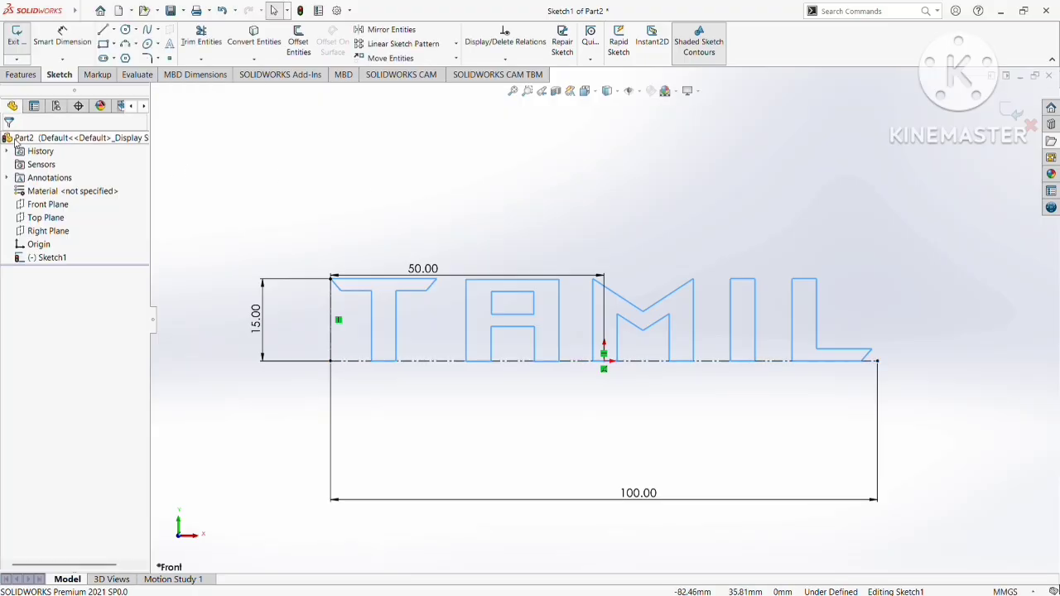
# Extrude the TAMIL text sketch 100 mm backward from the sketch plane as a blind boss with the direction reversed.
pyautogui.click(18, 74)
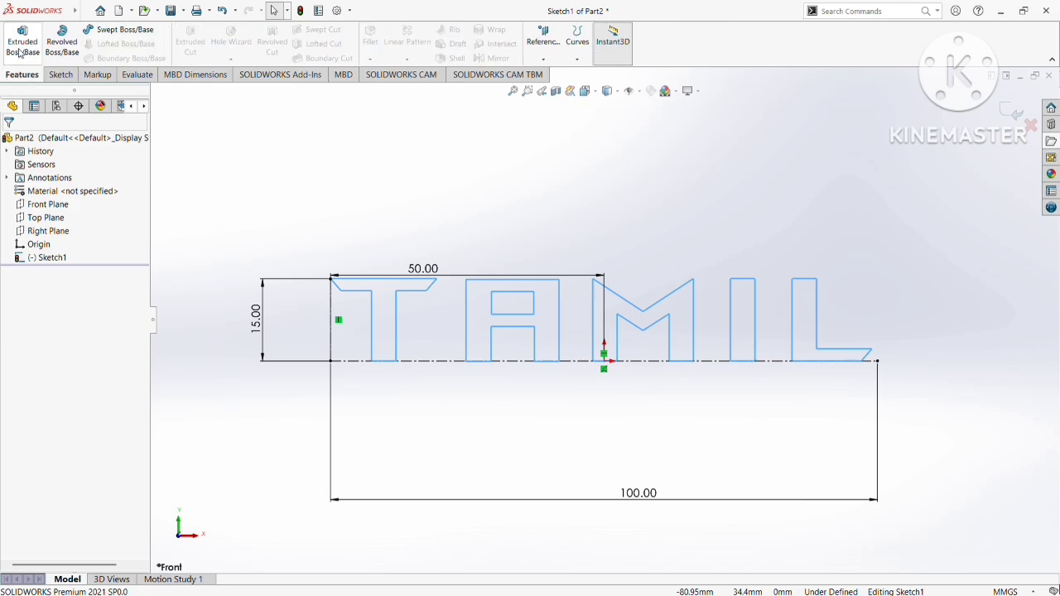
pyautogui.click(22, 42)
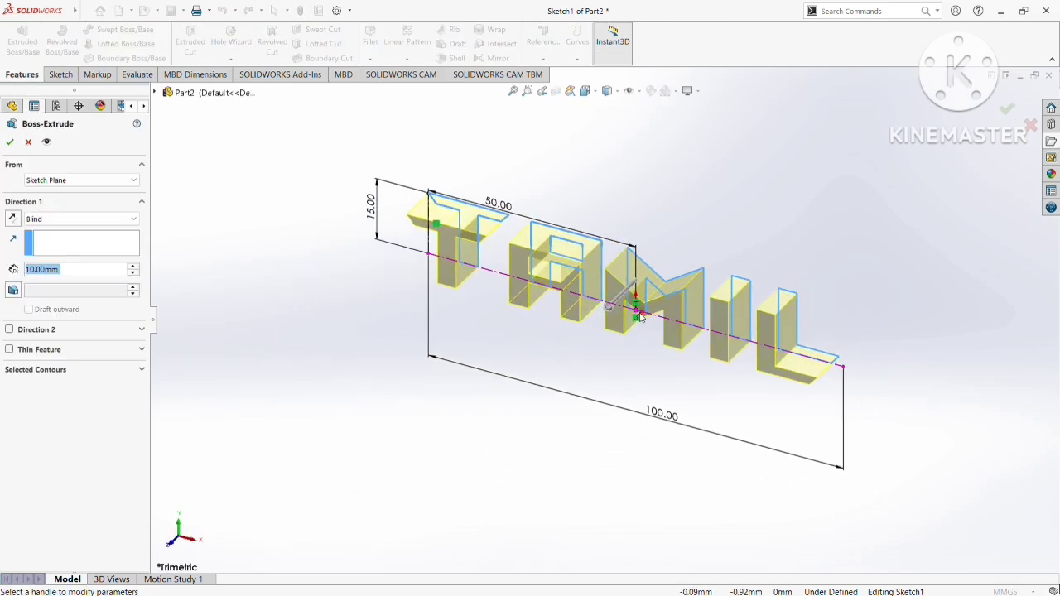
pyautogui.click(617, 300)
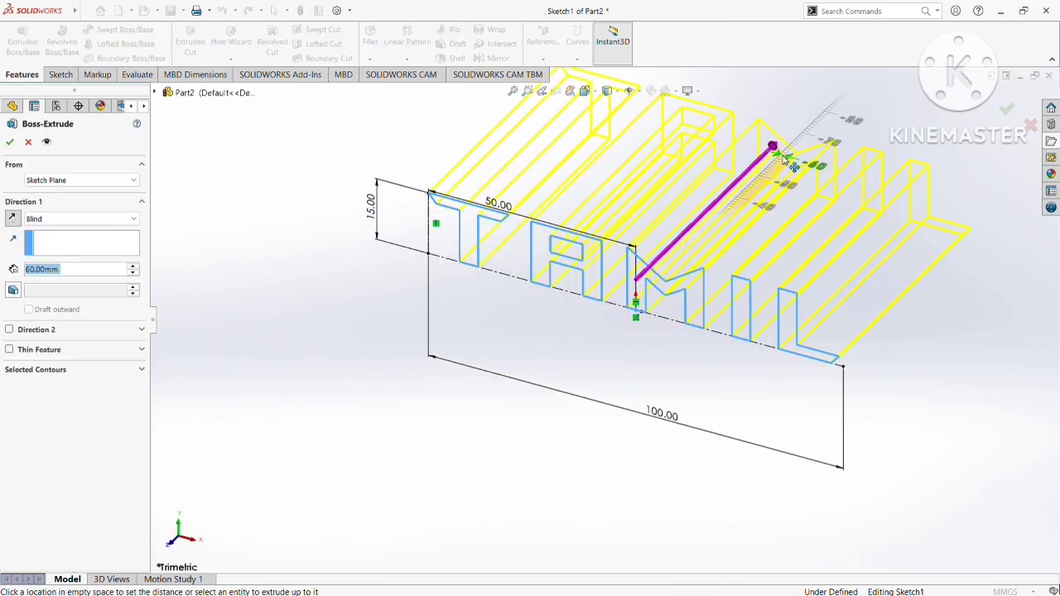
pyautogui.click(771, 147)
pyautogui.write('100')
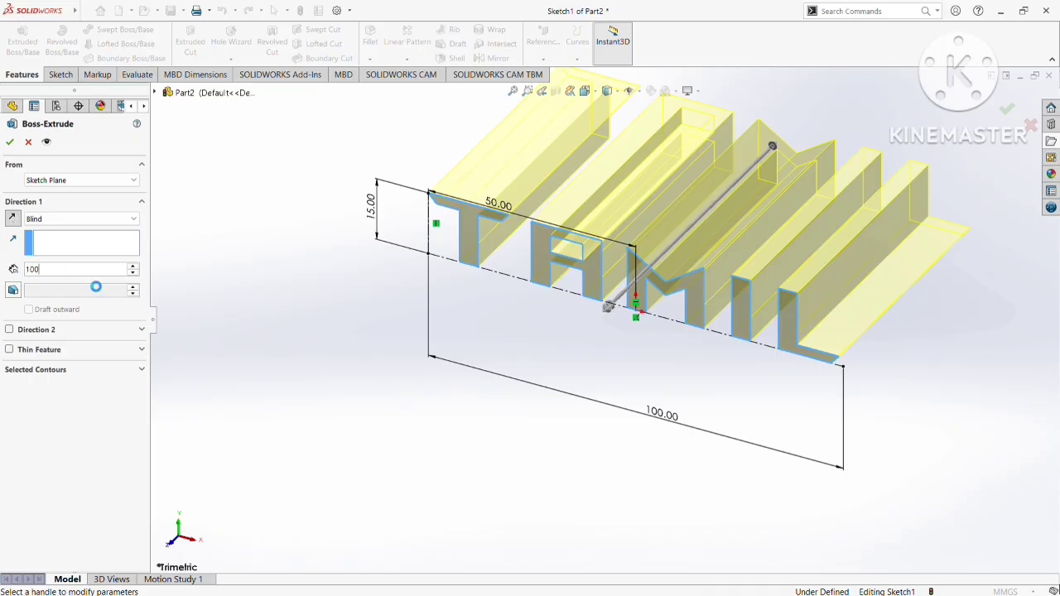
pyautogui.press('Return')
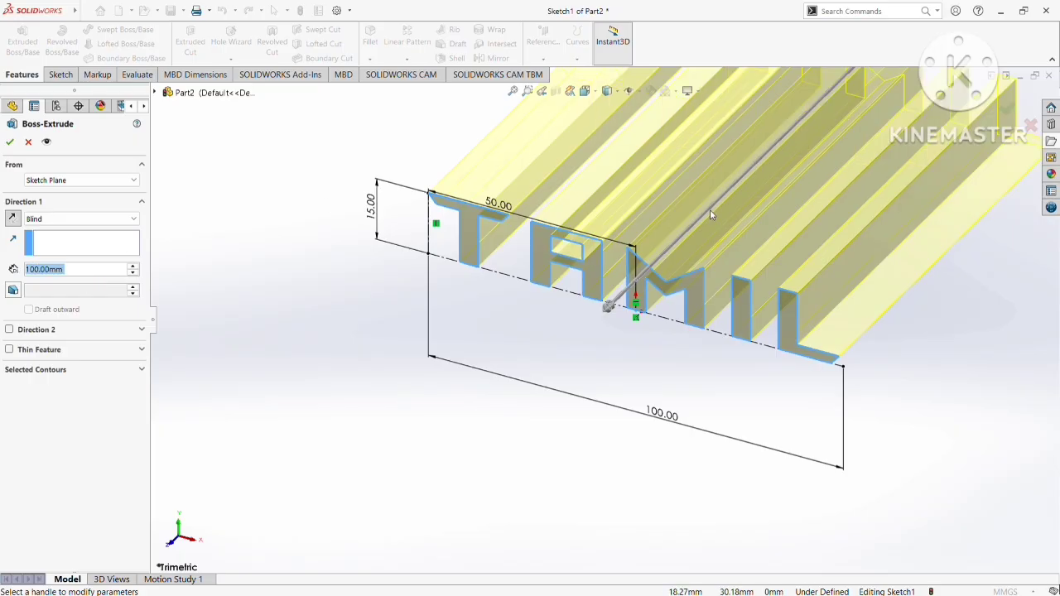
pyautogui.scroll(3, 709, 209)
pyautogui.scroll(-2, 750, 182)
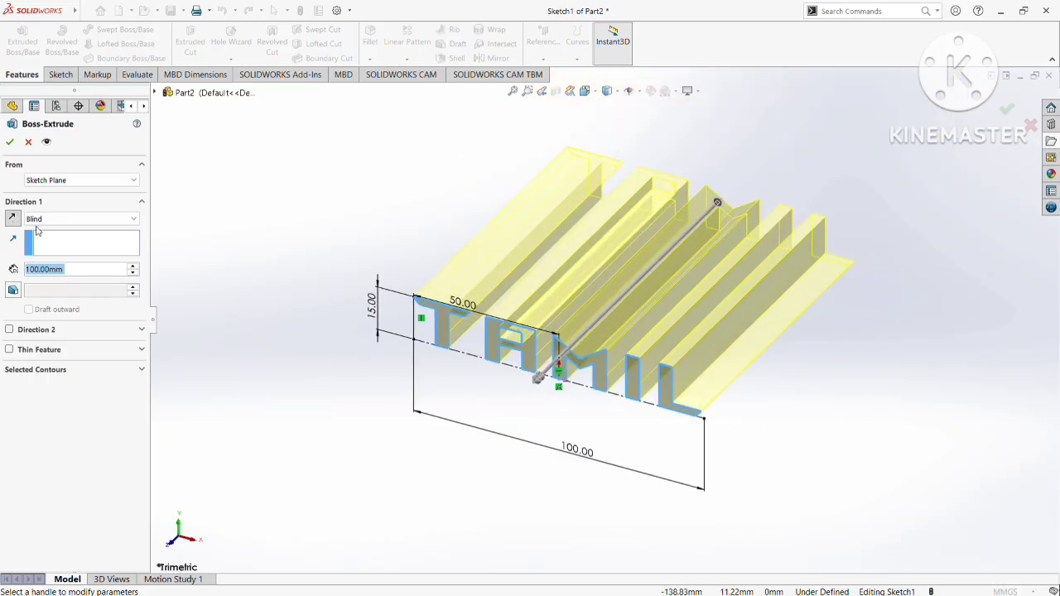
pyautogui.click(10, 142)
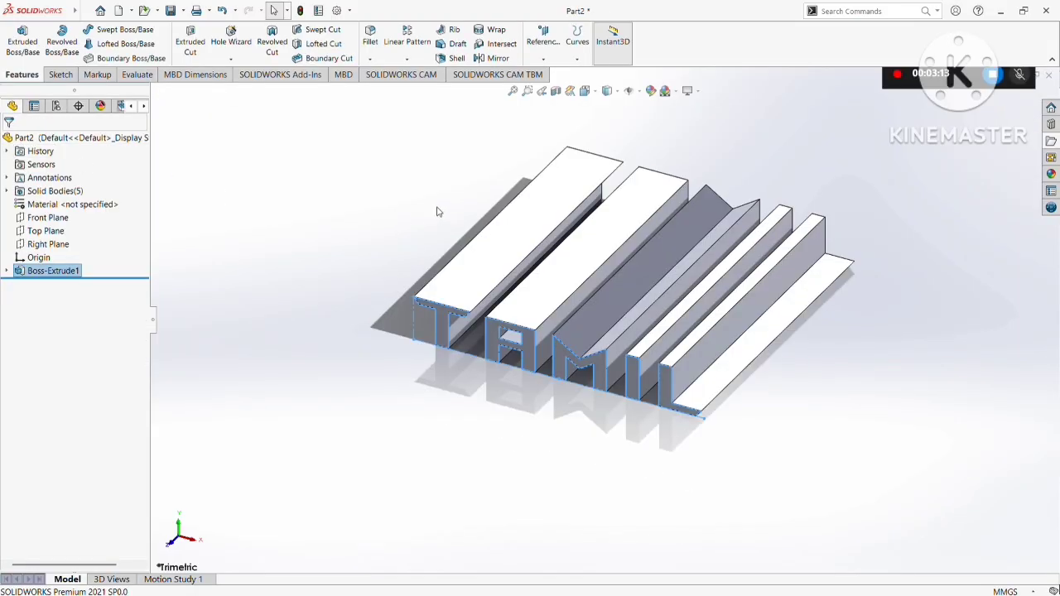
# Start a sketch on the side face of the letter L and draw a horizontal centerline about 108 mm long along the bottom edge.
pyautogui.click(697, 357)
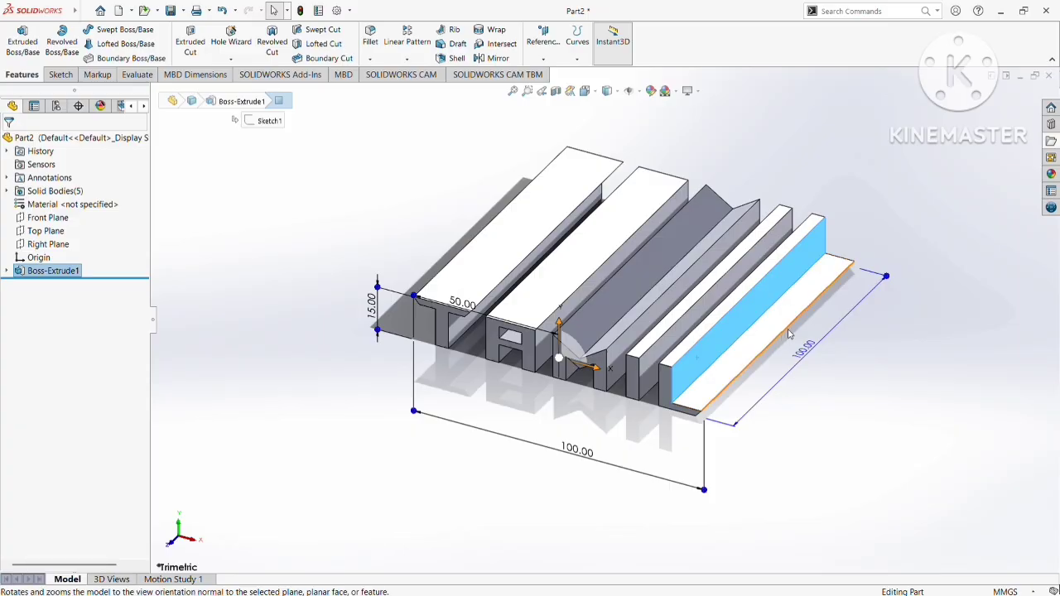
pyautogui.hotkey('ctrl', '8')
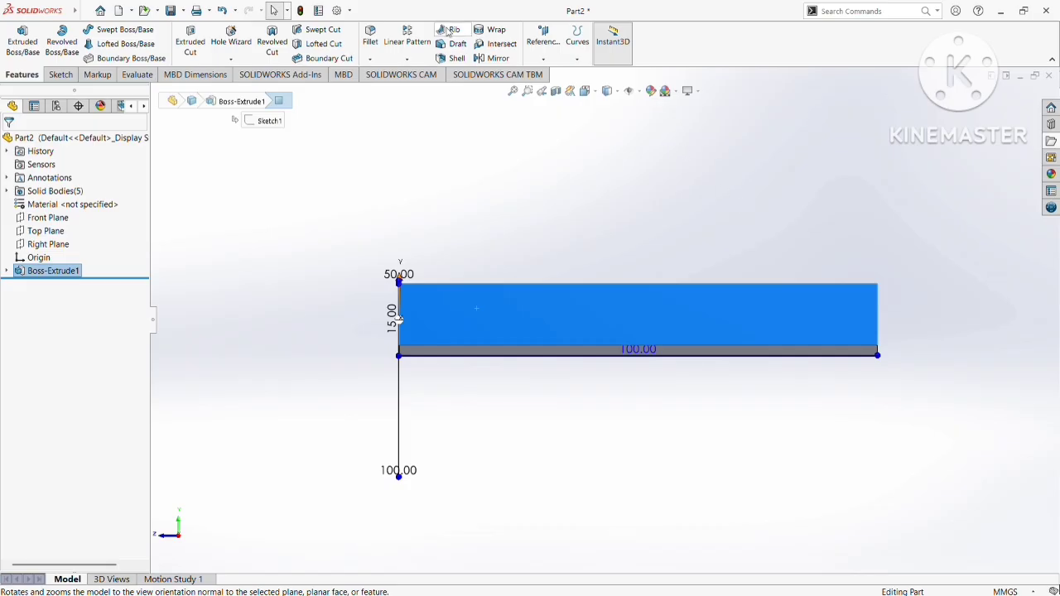
pyautogui.click(65, 76)
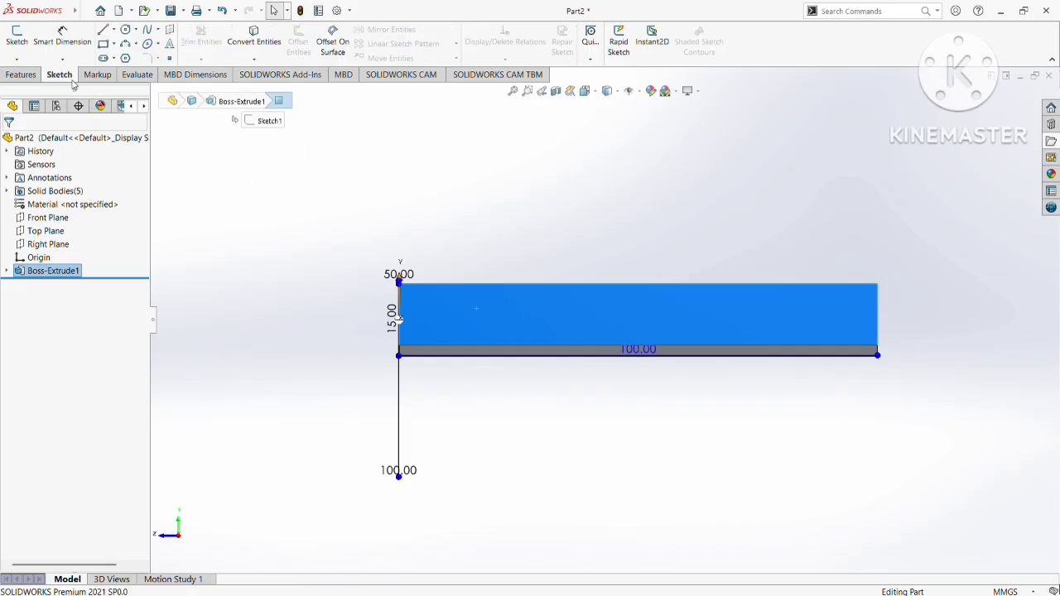
pyautogui.click(21, 48)
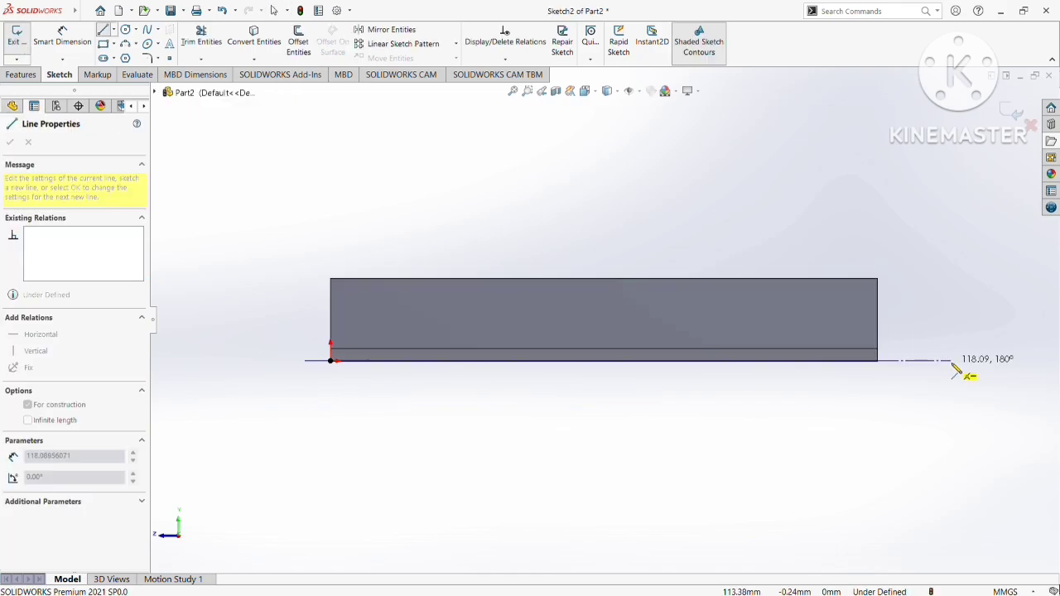
pyautogui.click(896, 361)
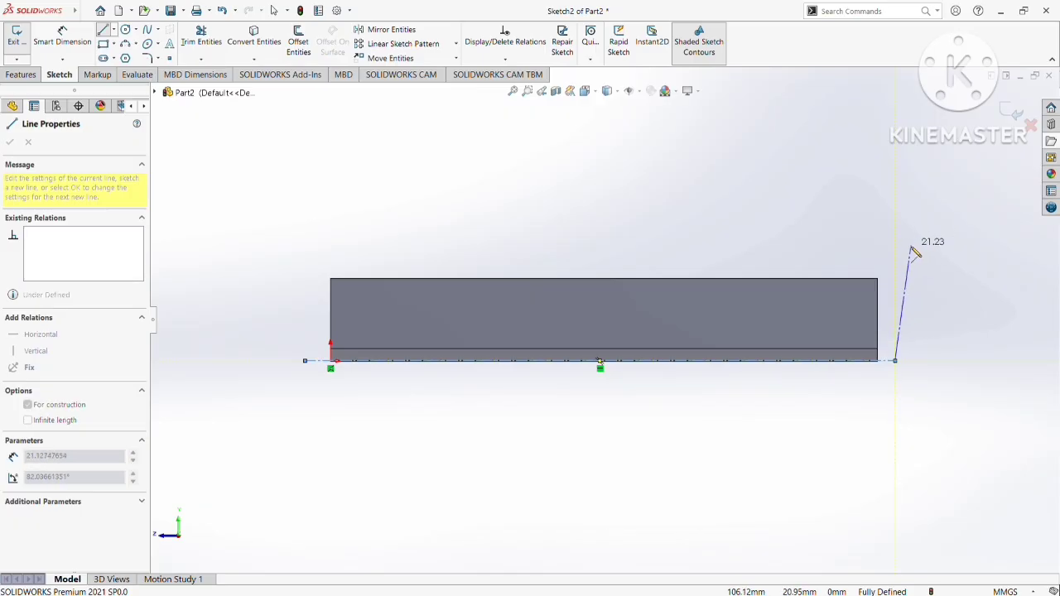
pyautogui.press('Escape')
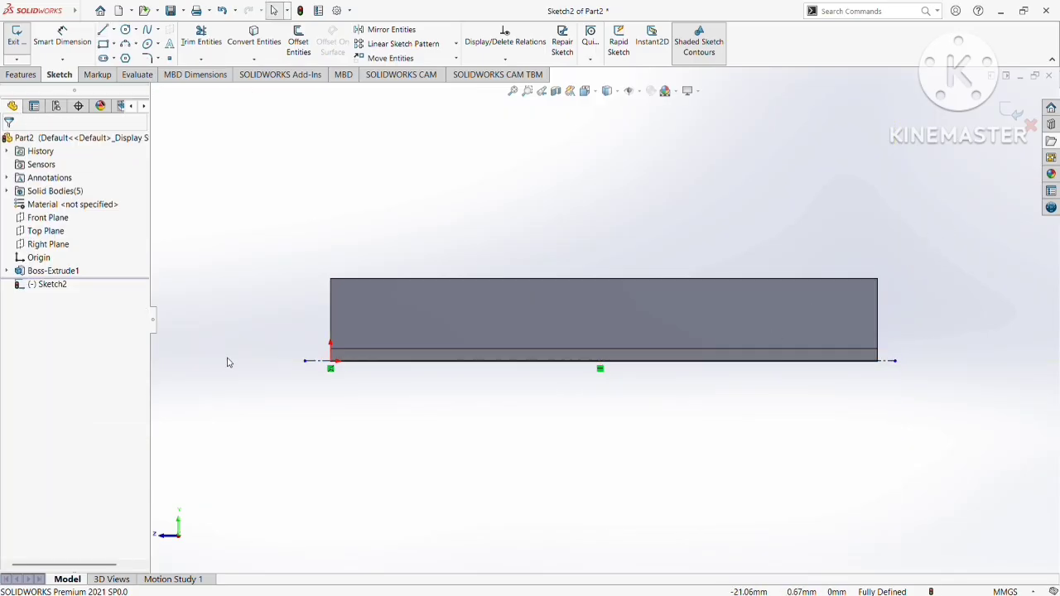
# Add the sketch text INDHU along the horizontal centerline, using a custom blocky font as tall as the block instead of the document font.
pyautogui.click(313, 361)
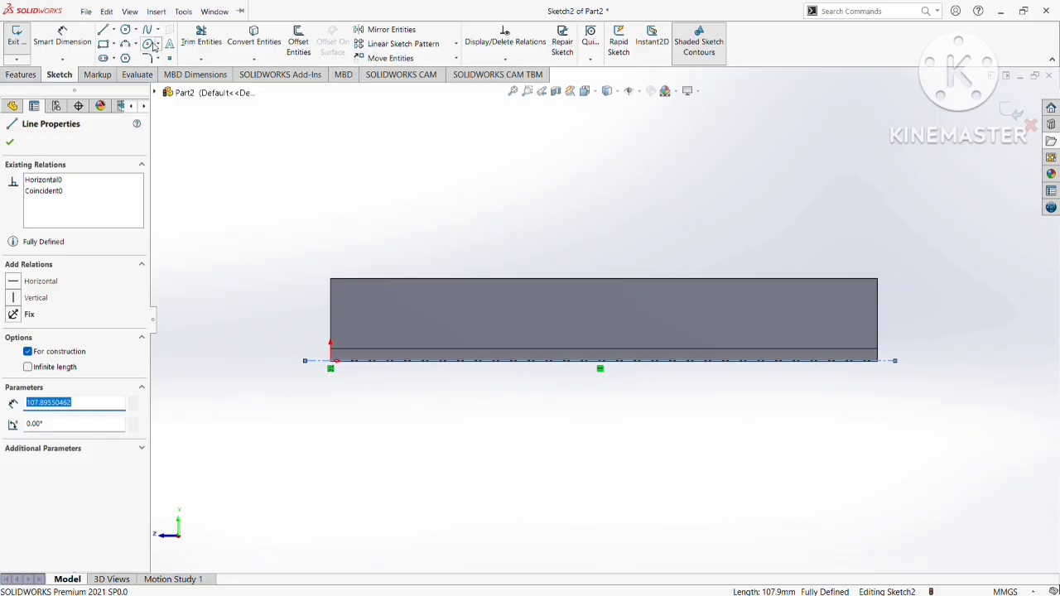
pyautogui.click(169, 42)
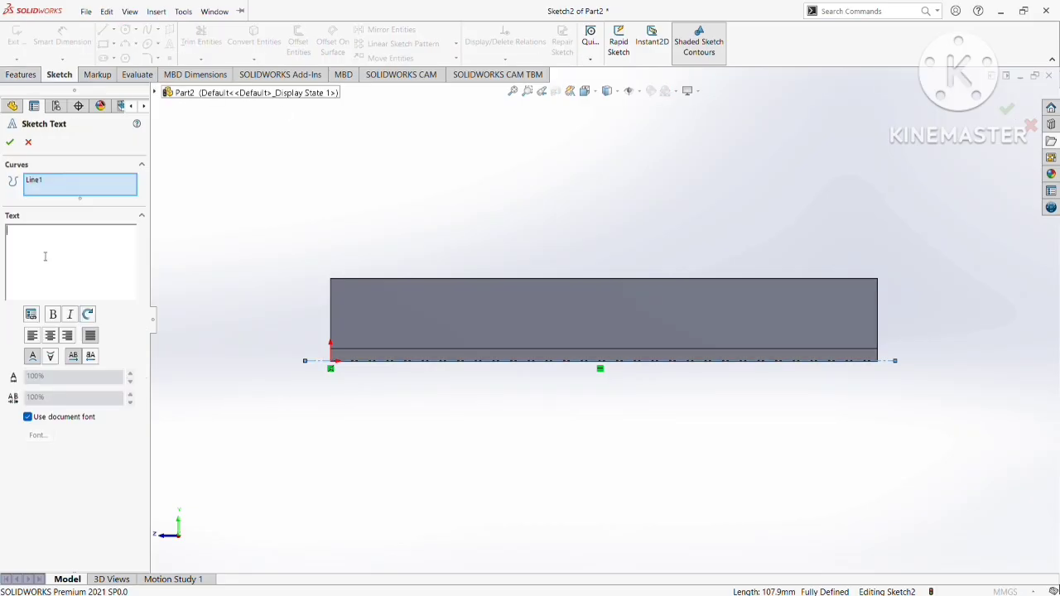
pyautogui.write('INDHU')
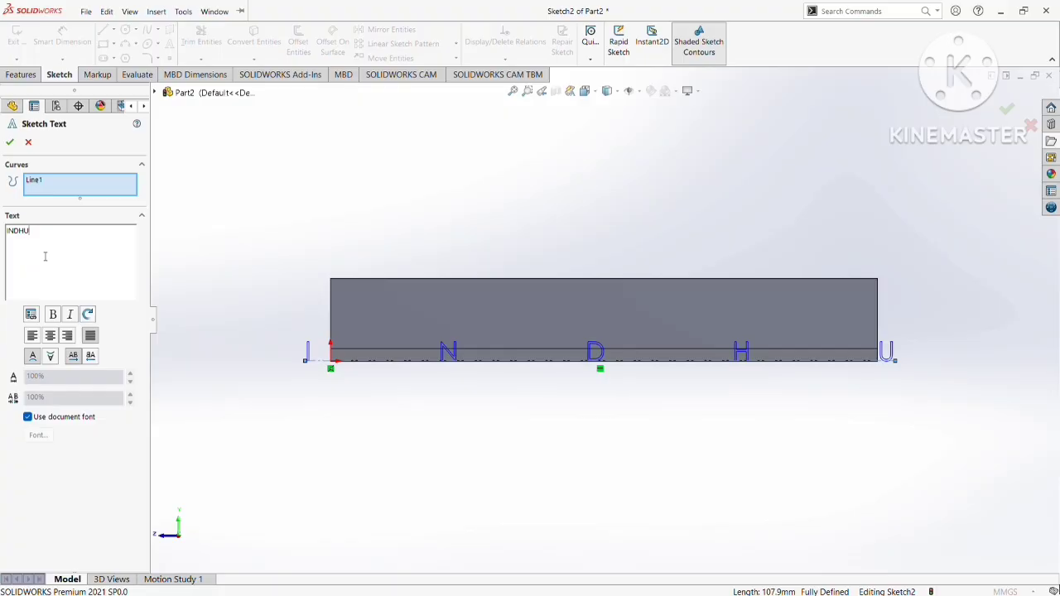
pyautogui.click(45, 418)
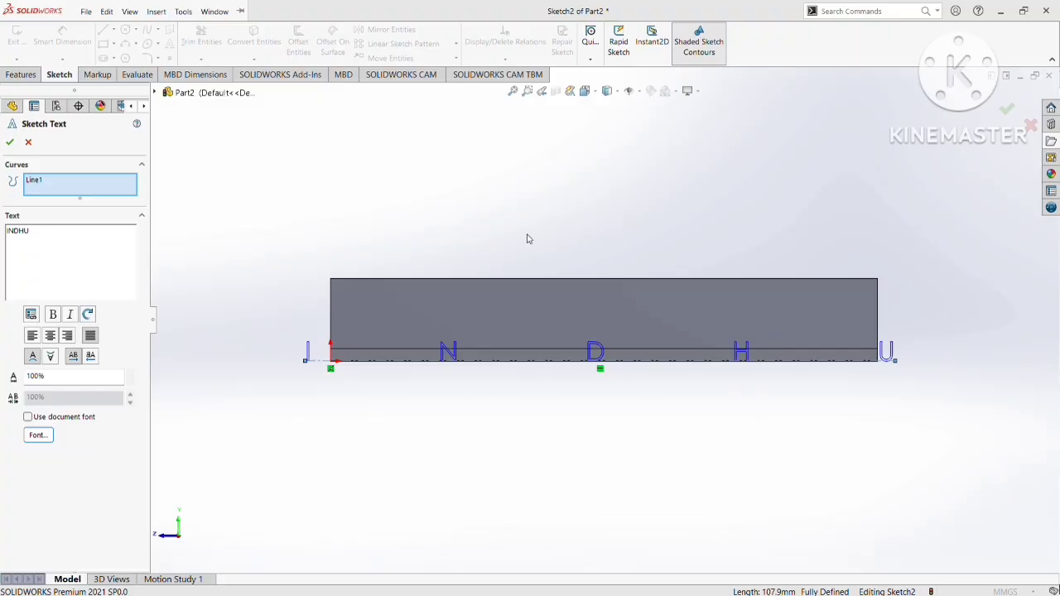
pyautogui.click(664, 230)
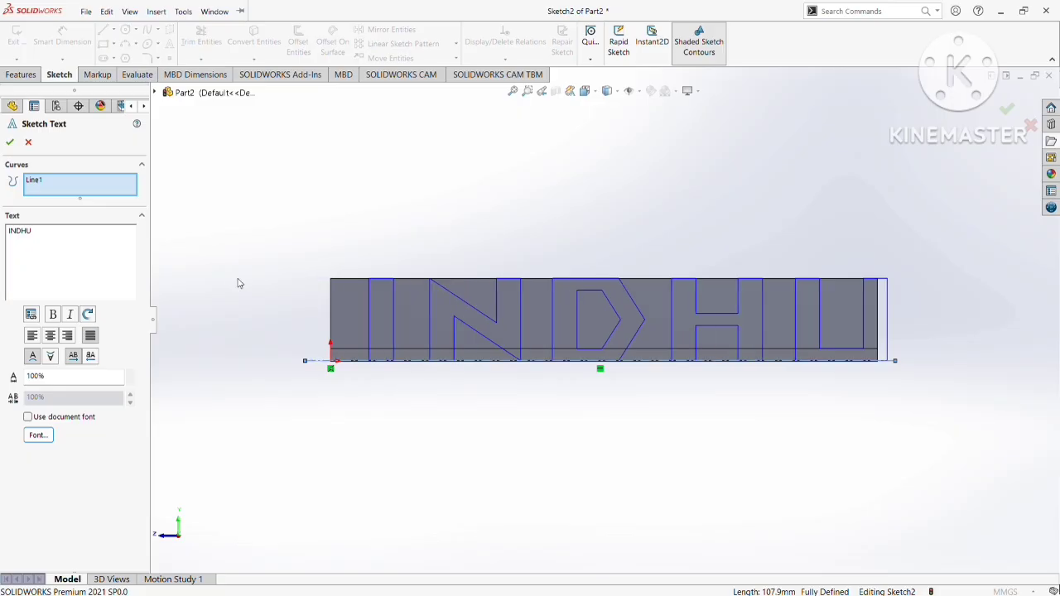
# Detach the INDHU text from the centerline, then shorten the centerline so its left end lies about 2.4 mm from the origin.
pyautogui.scroll(-1, 340, 355)
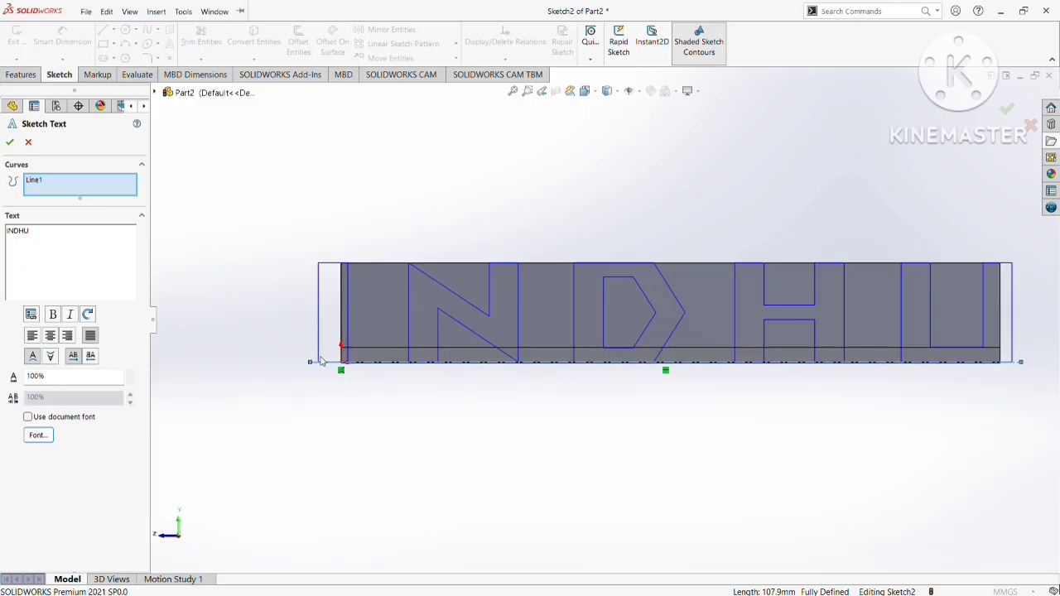
pyautogui.click(320, 362)
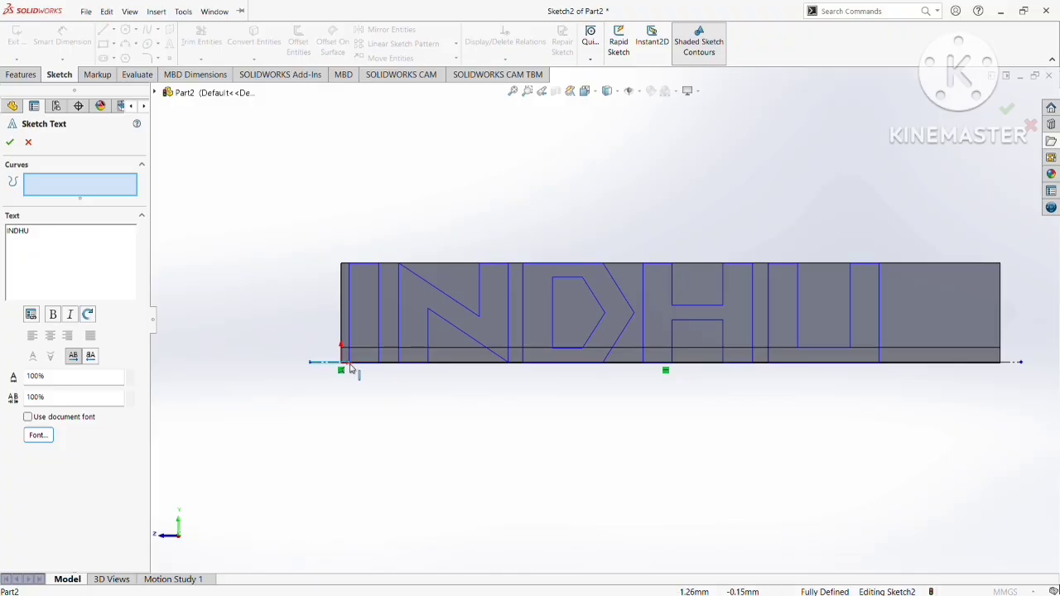
pyautogui.scroll(-3, 315, 374)
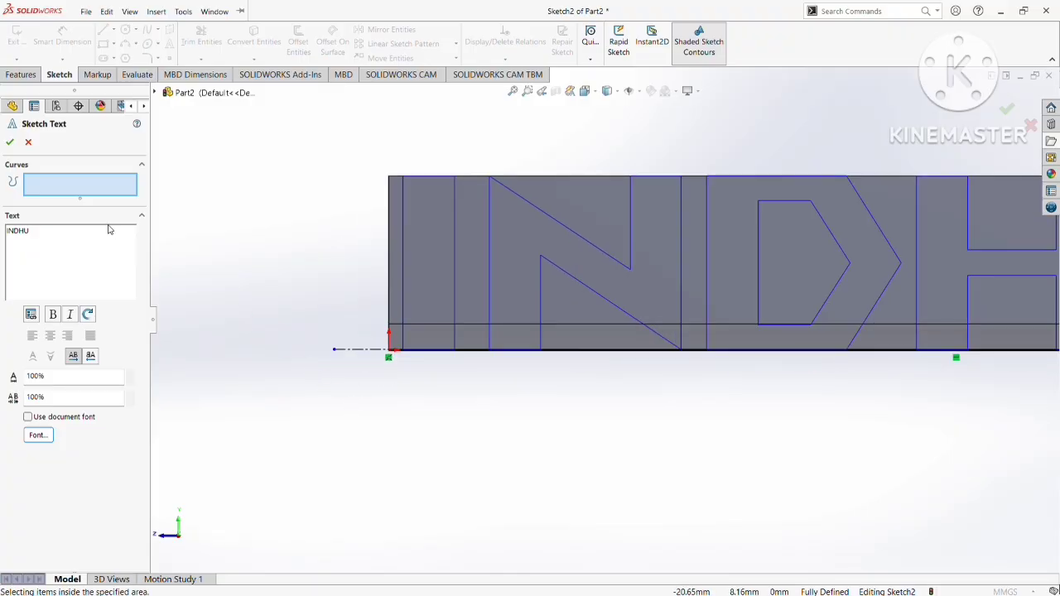
pyautogui.click(10, 141)
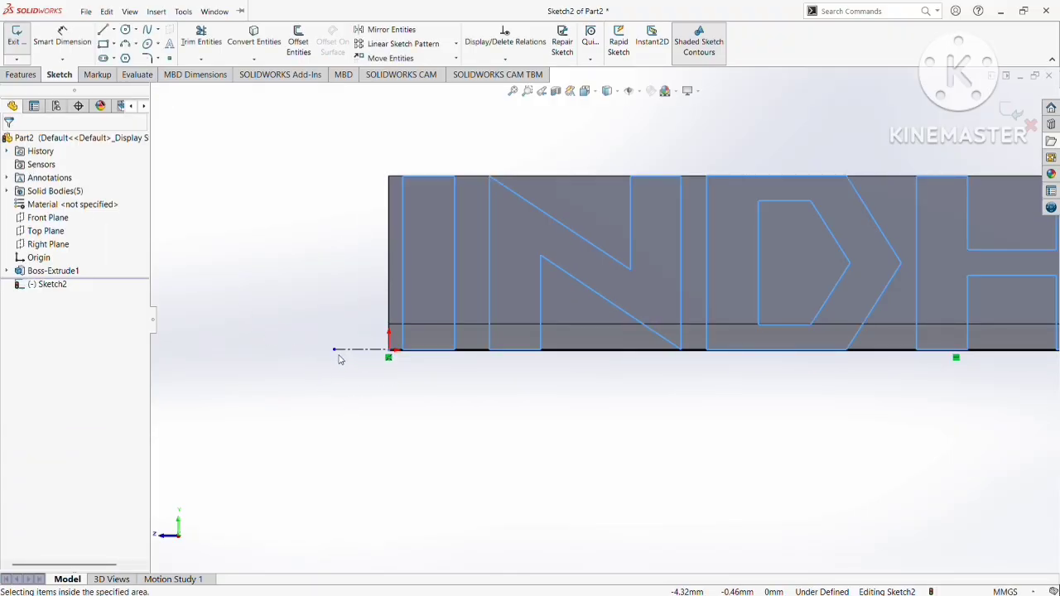
pyautogui.moveTo(334, 349); pyautogui.dragTo(361, 351)
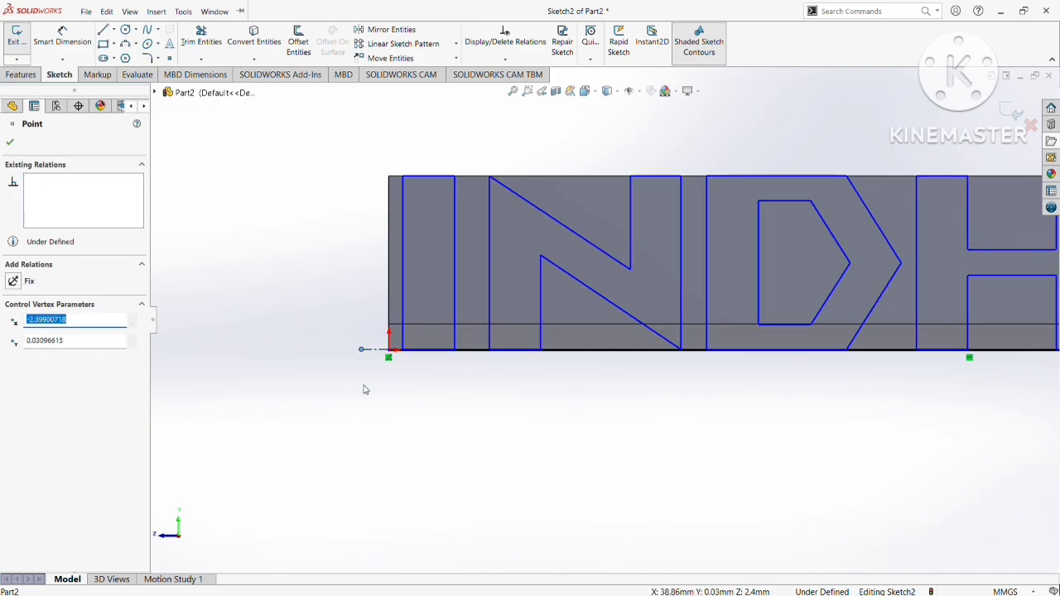
pyautogui.click(365, 390)
# Cut-extrude the INDHU text sketch 100 mm blind in both directions with the side to cut flipped.
pyautogui.click(448, 294)
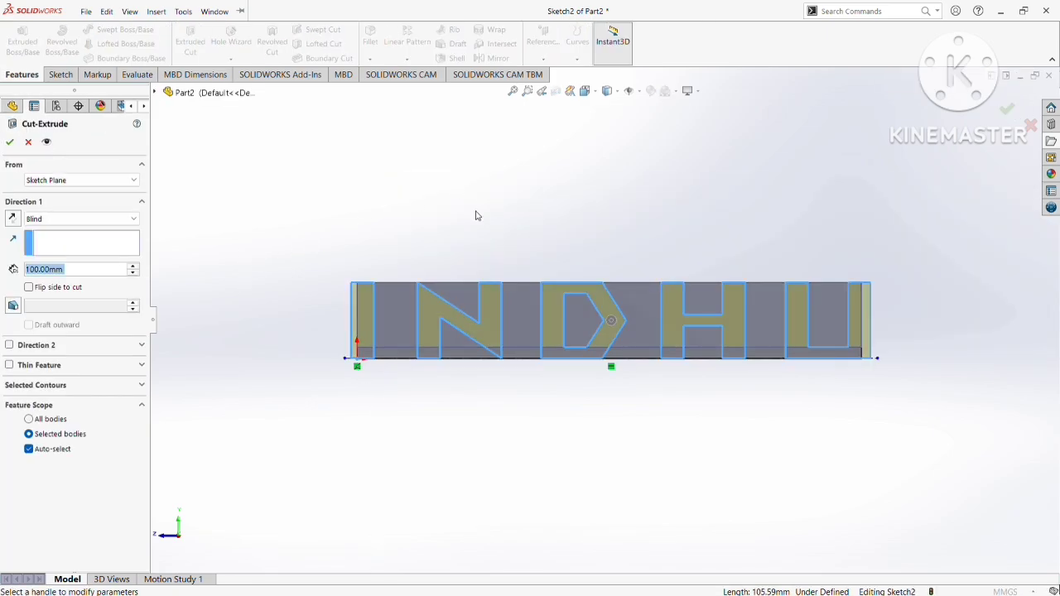
pyautogui.scroll(1, 507, 199)
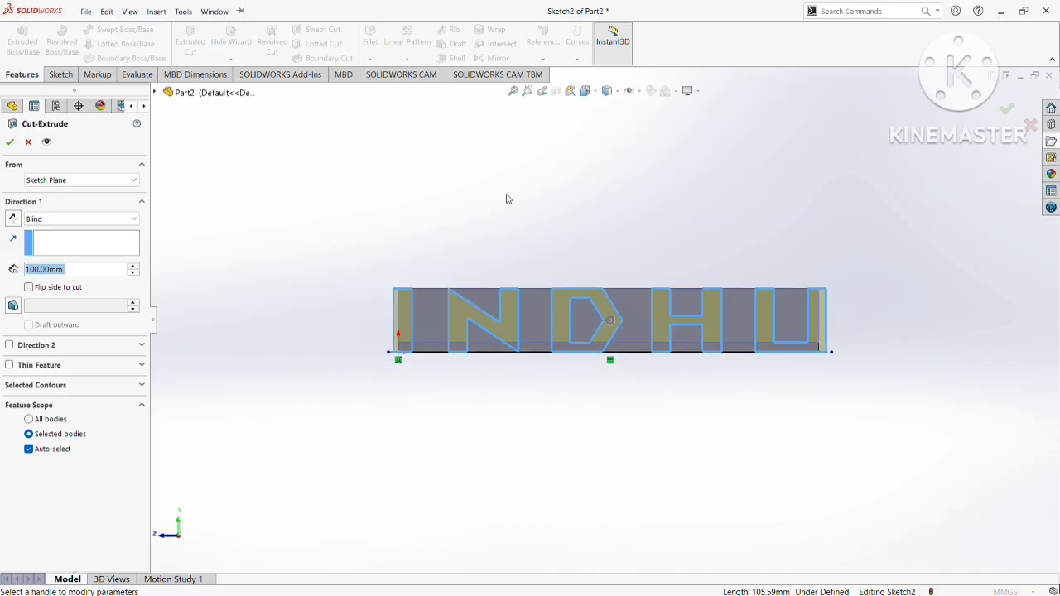
pyautogui.moveTo(509, 199); pyautogui.dragTo(556, 278, button='middle')
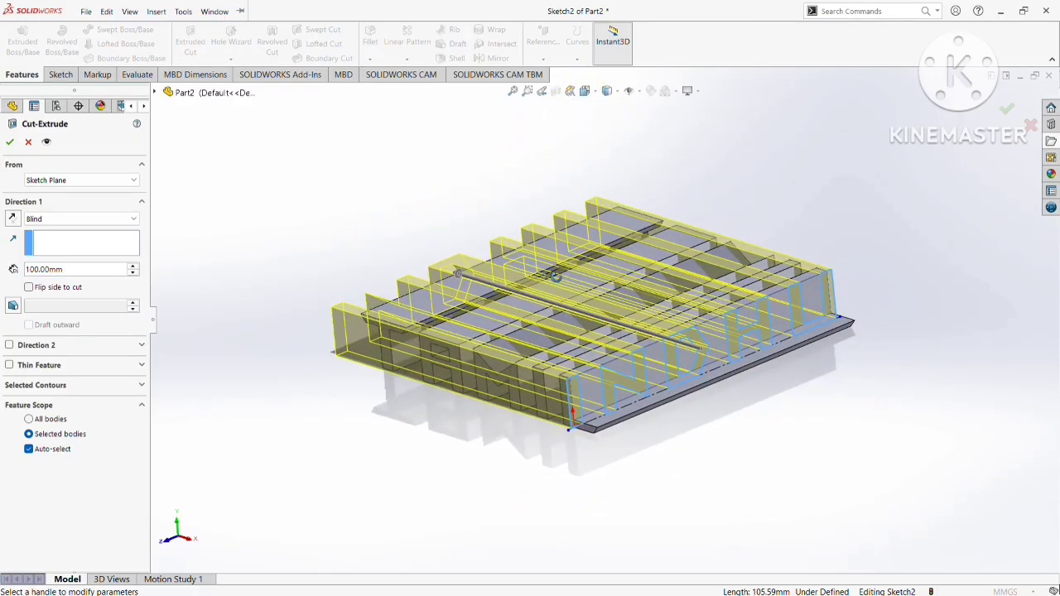
pyautogui.click(9, 345)
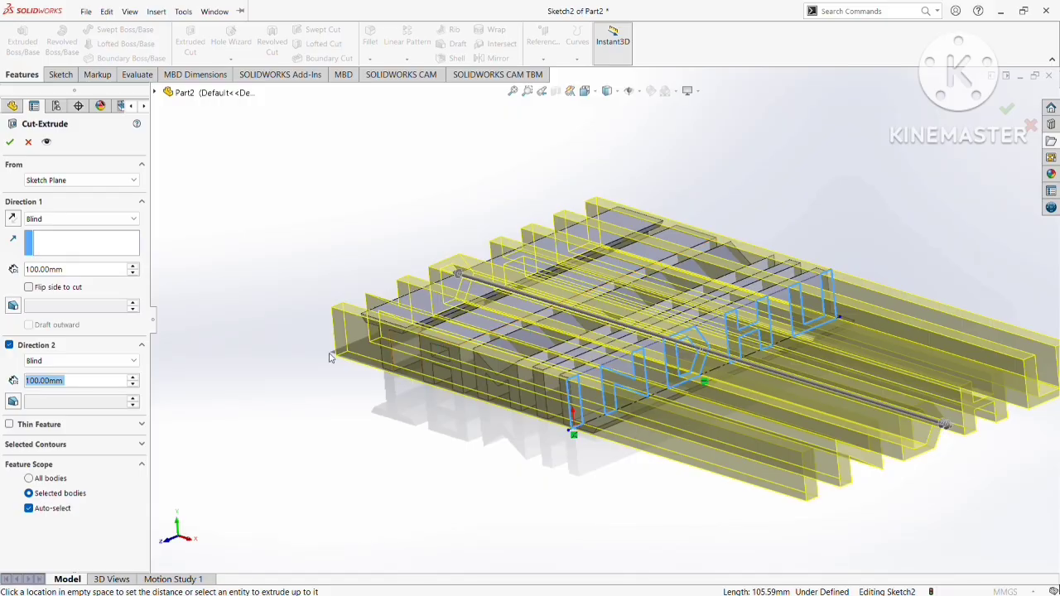
pyautogui.click(29, 287)
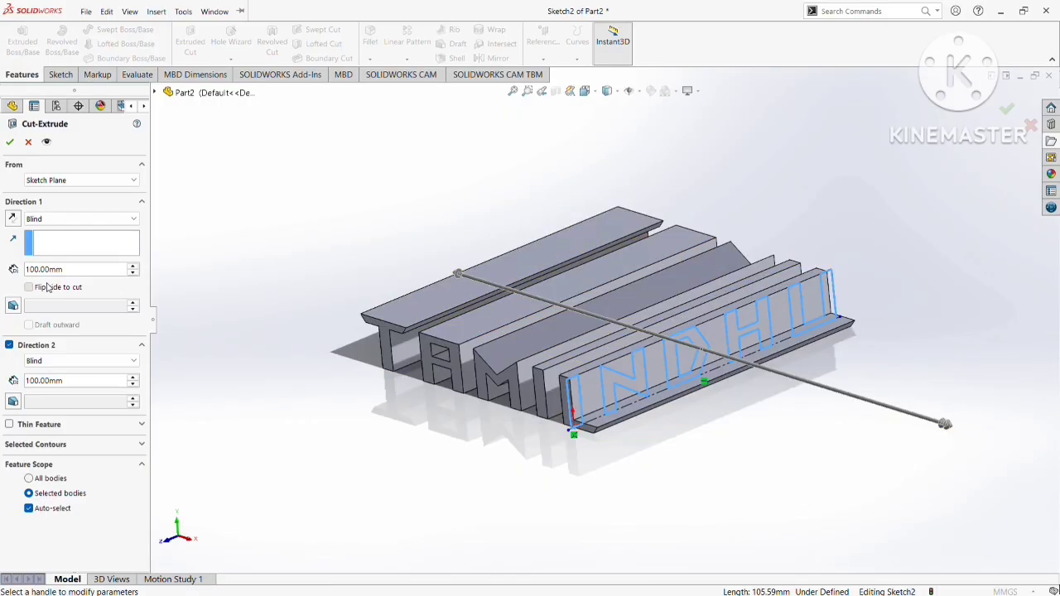
pyautogui.click(11, 143)
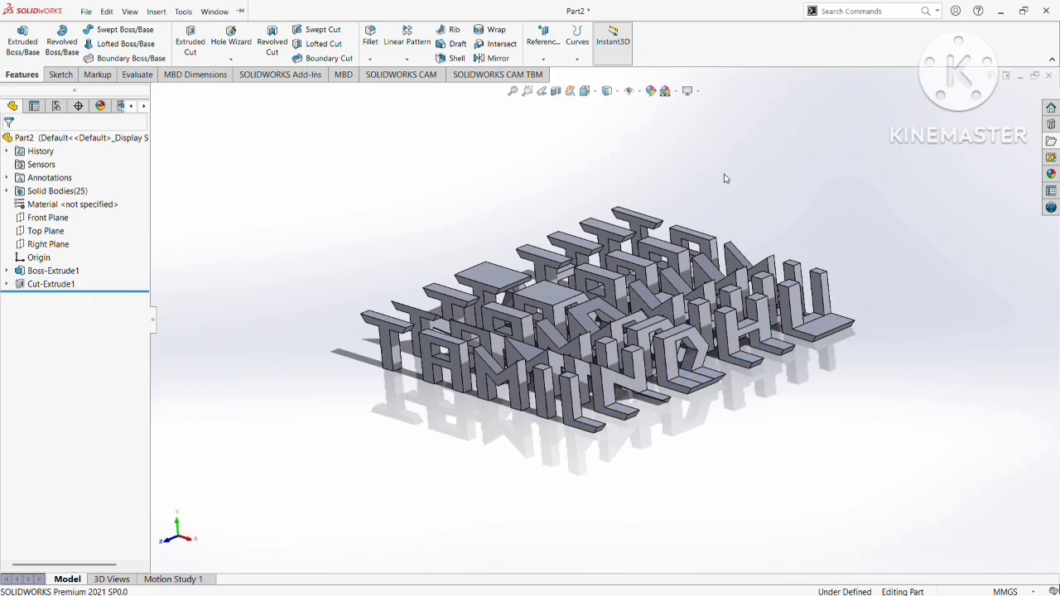
# Start a sketch on the top face of the middle row's A and draw a diagonal construction line from the rearmost L's outer corner to the front T's outer corner.
pyautogui.moveTo(725, 178); pyautogui.dragTo(890, 258, button='middle')
pyautogui.moveTo(886, 331); pyautogui.dragTo(876, 482, button='middle')
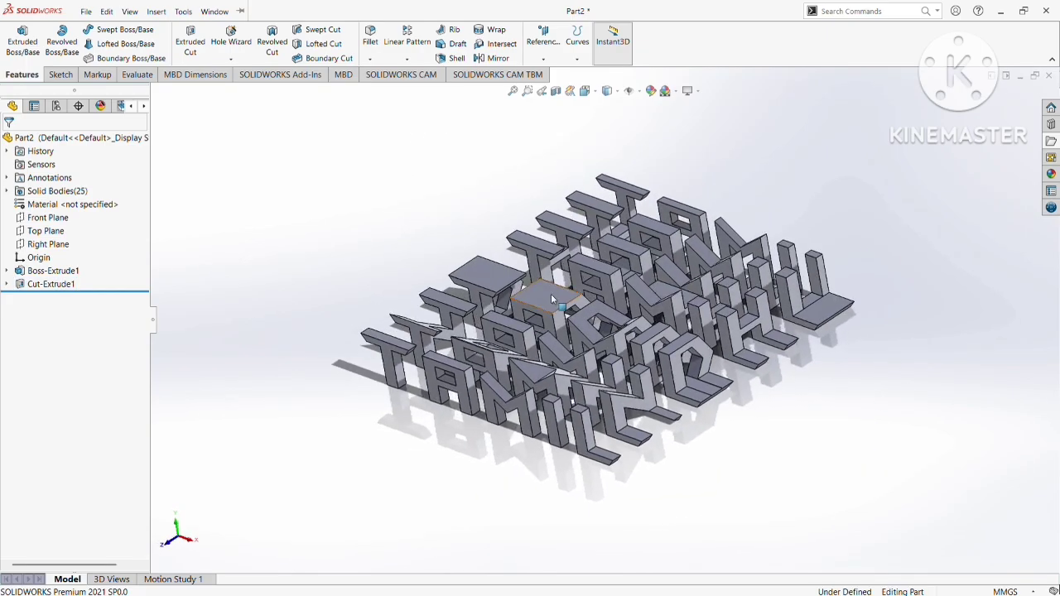
pyautogui.click(553, 300)
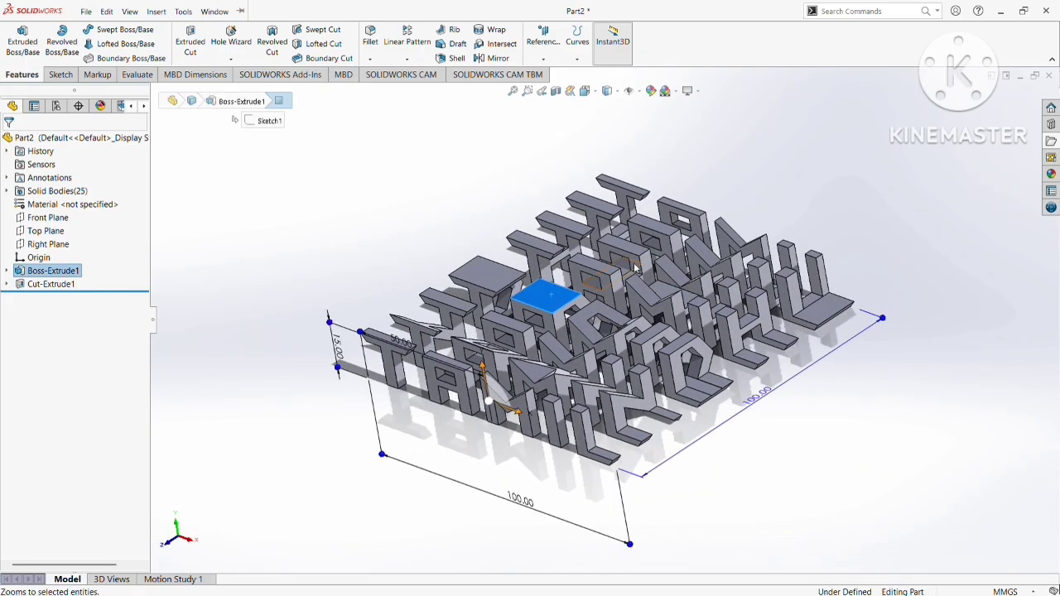
pyautogui.click(643, 266)
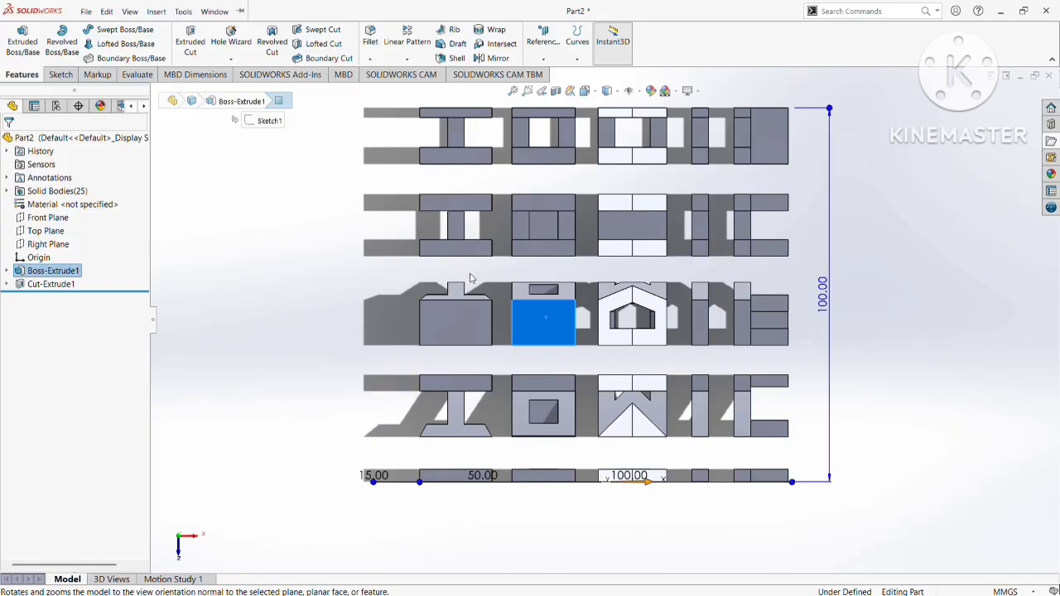
pyautogui.click(61, 75)
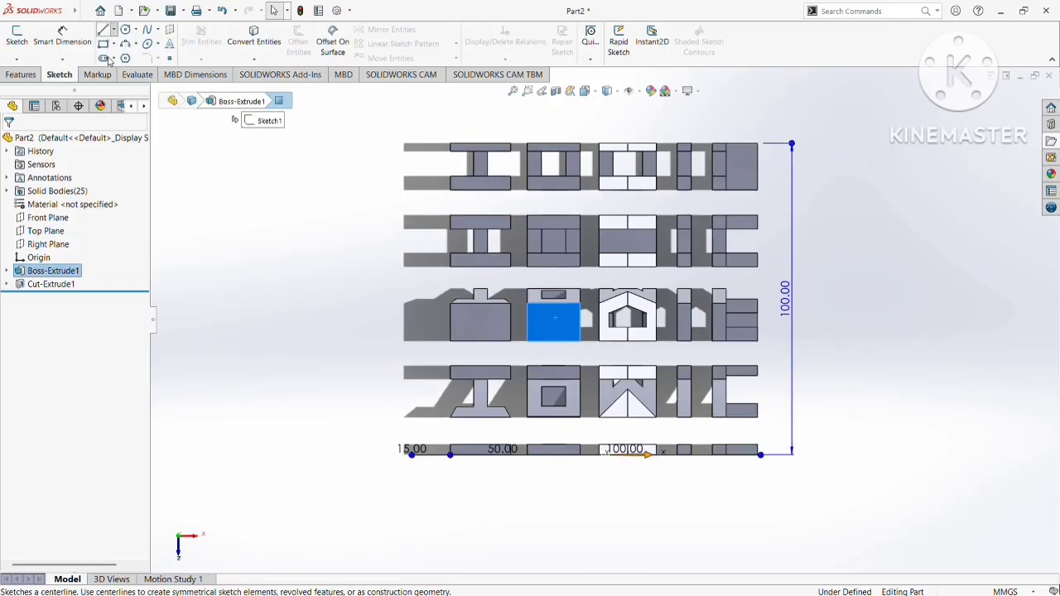
pyautogui.click(104, 30)
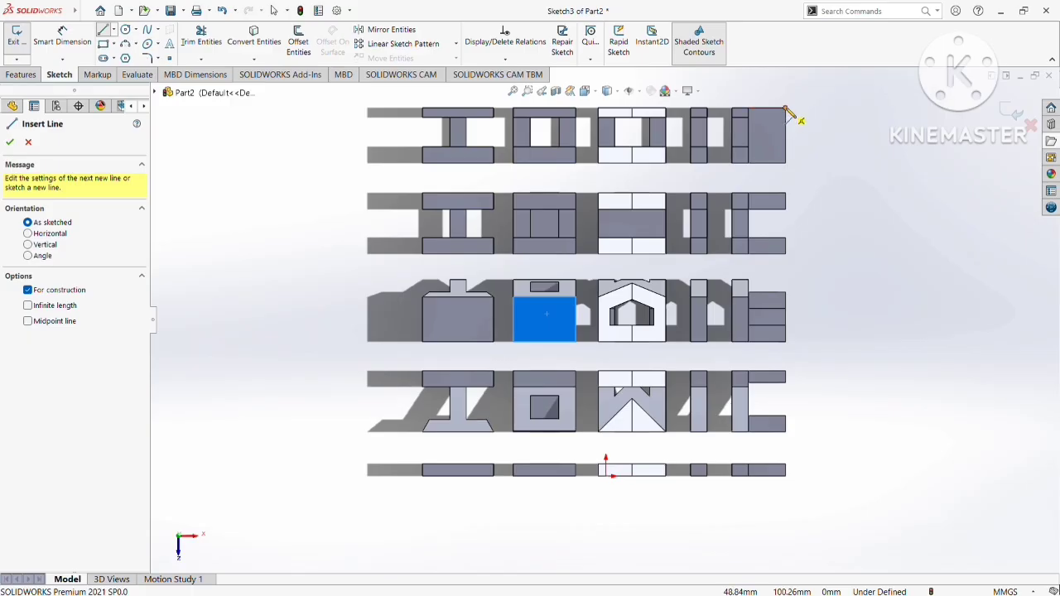
pyautogui.click(785, 109)
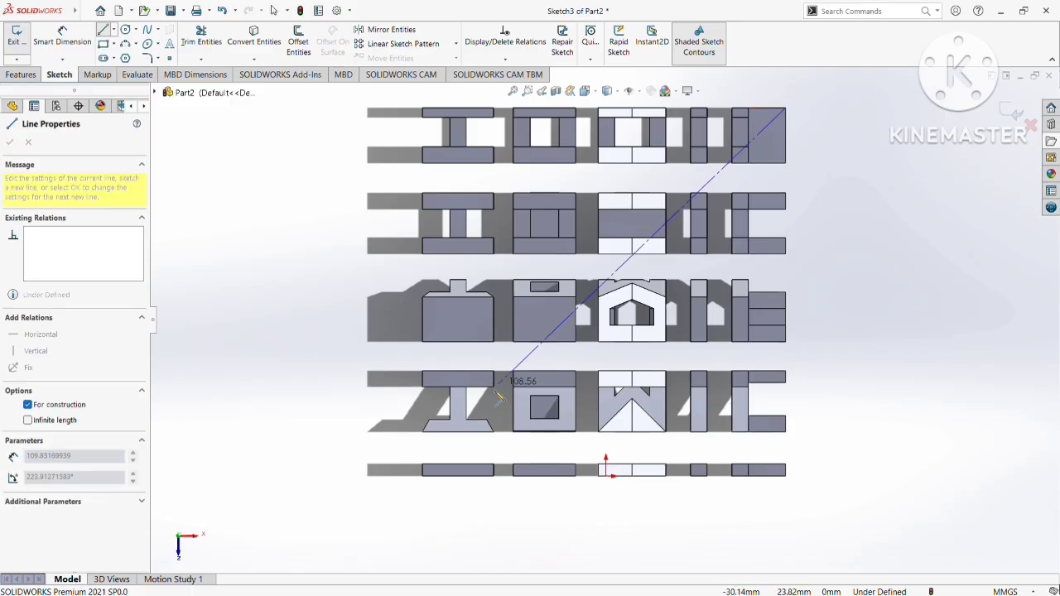
pyautogui.click(423, 477)
pyautogui.scroll(3, 604, 321)
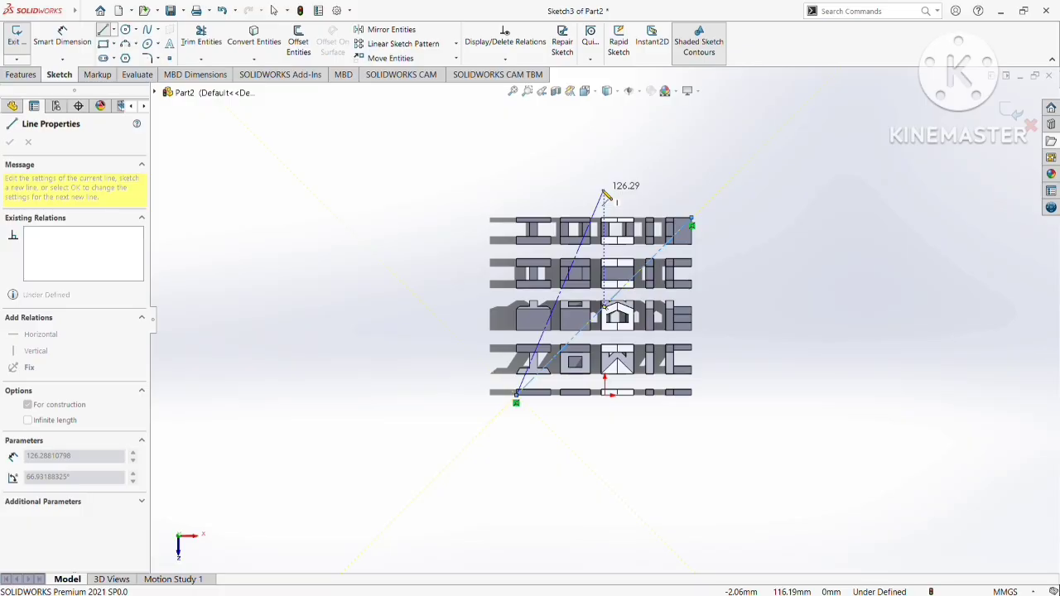
pyautogui.press('Escape')
# Draw a corner rectangle about 78 by 17 mm around the letters A, M, I and L in the front row.
pyautogui.scroll(-4, 541, 381)
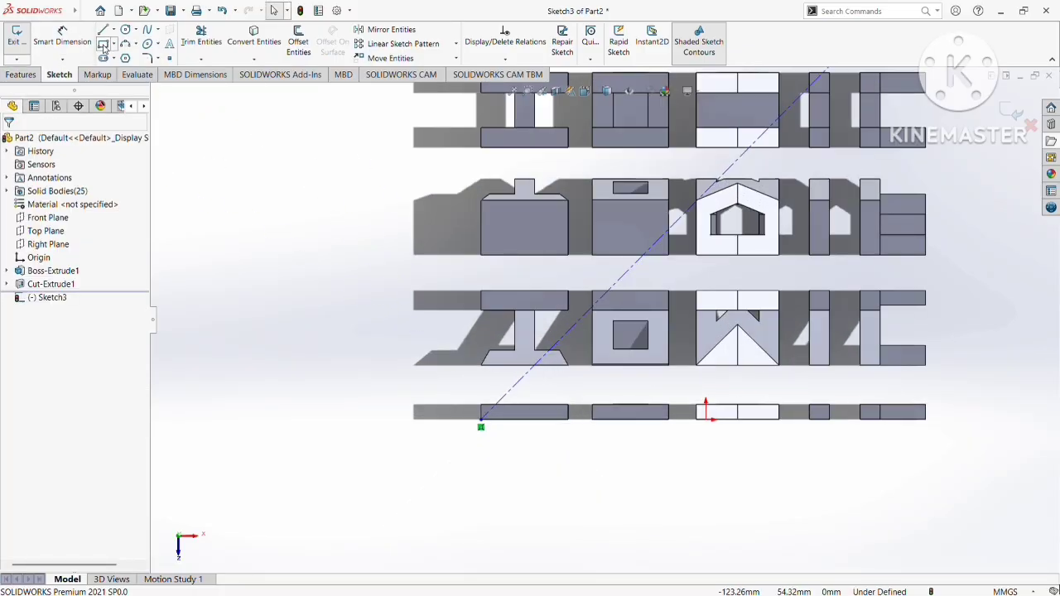
pyautogui.click(103, 44)
pyautogui.scroll(2, 653, 445)
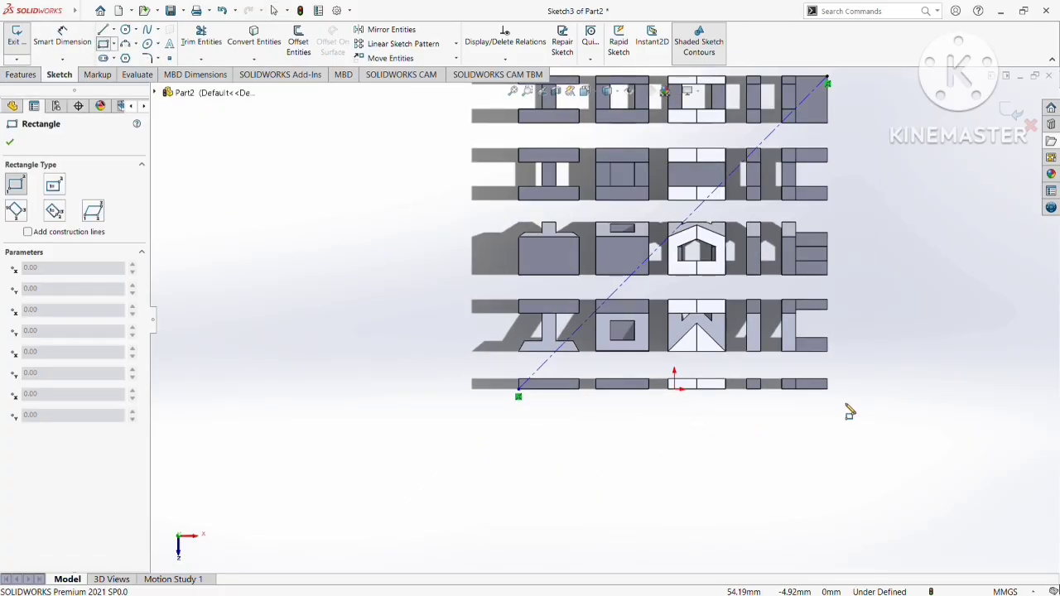
pyautogui.click(836, 362)
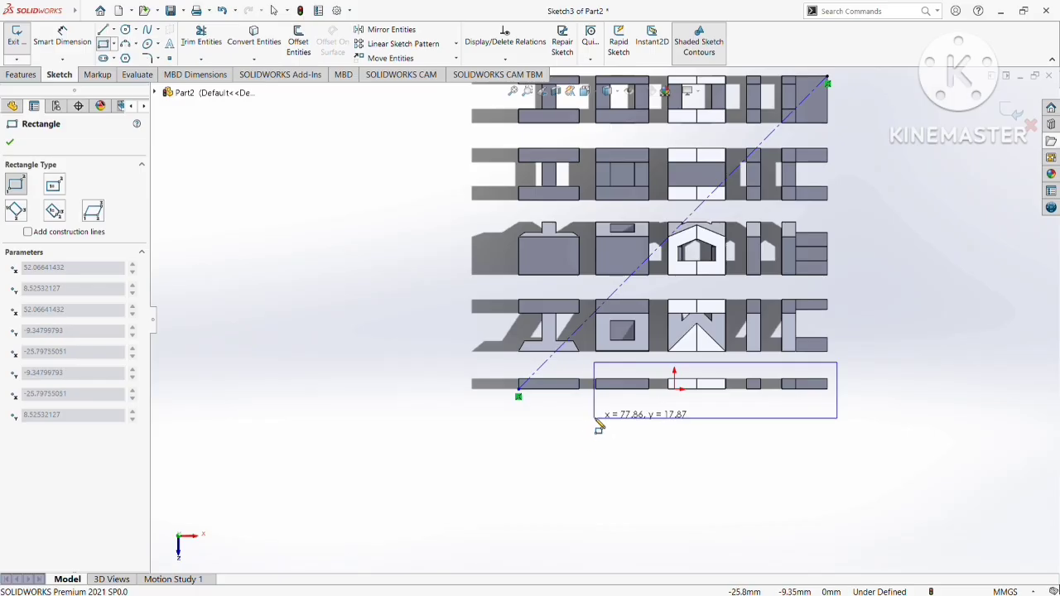
pyautogui.click(592, 415)
# Draw rectangles about 56 by 19 mm around the second row's M, I and L and about 31 by 21 mm around the third row's I and L.
pyautogui.scroll(-2, 623, 342)
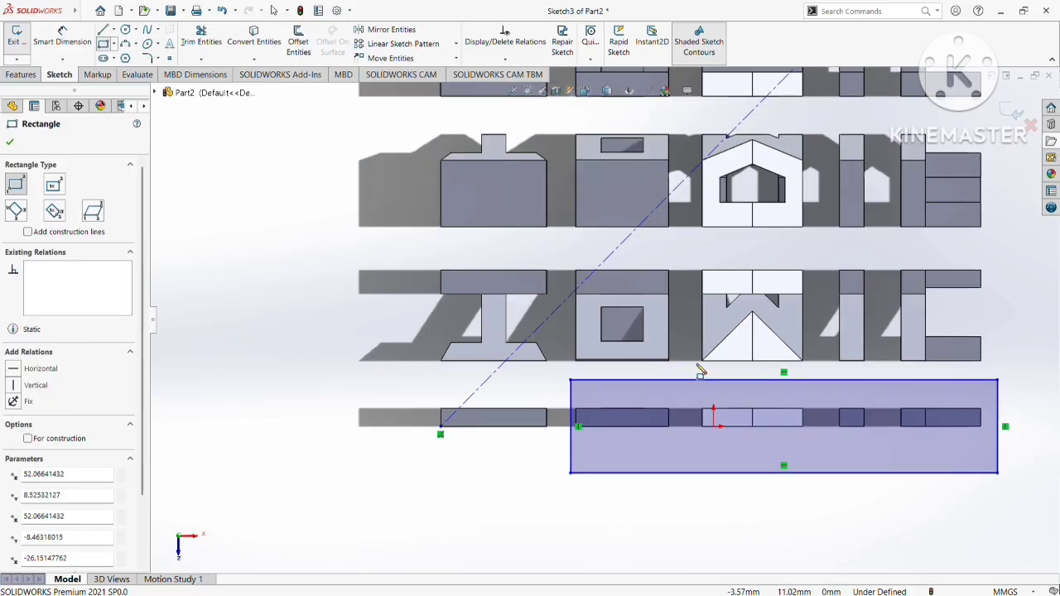
pyautogui.click(696, 367)
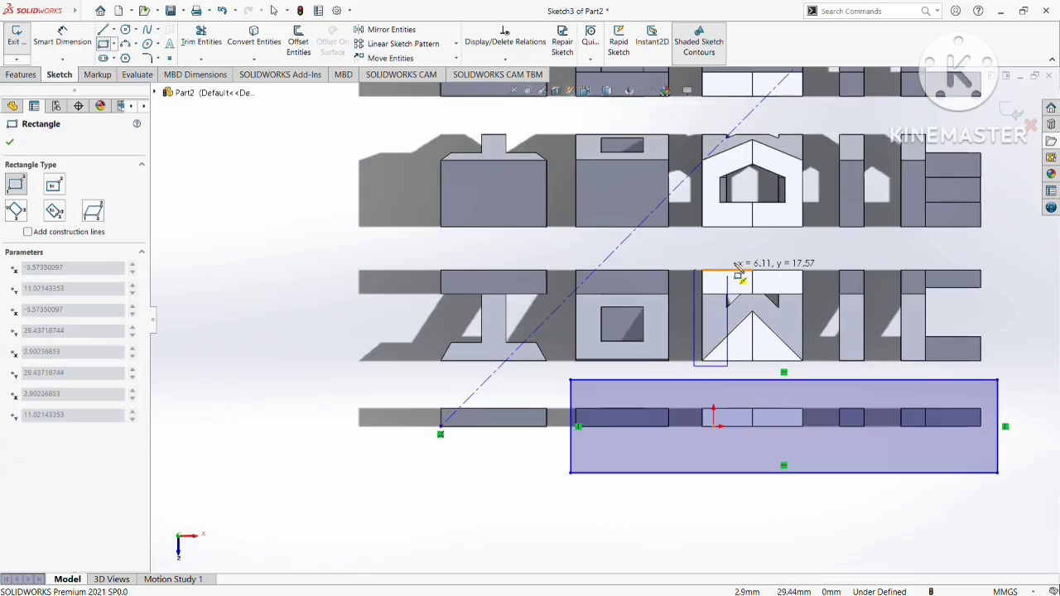
pyautogui.click(999, 279)
pyautogui.scroll(1, 780, 411)
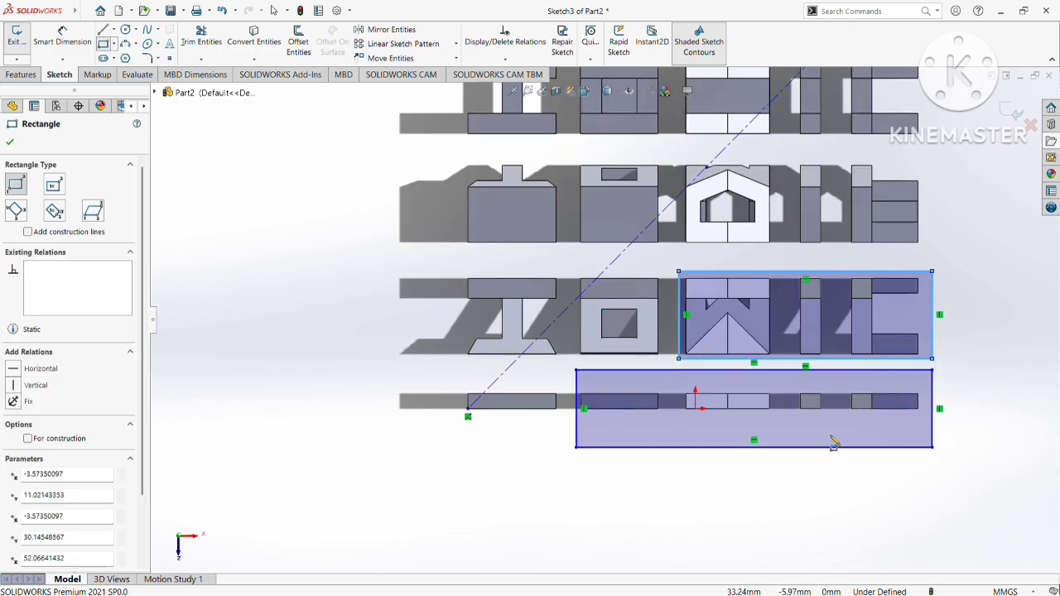
pyautogui.scroll(2, 755, 329)
pyautogui.scroll(-2, 710, 253)
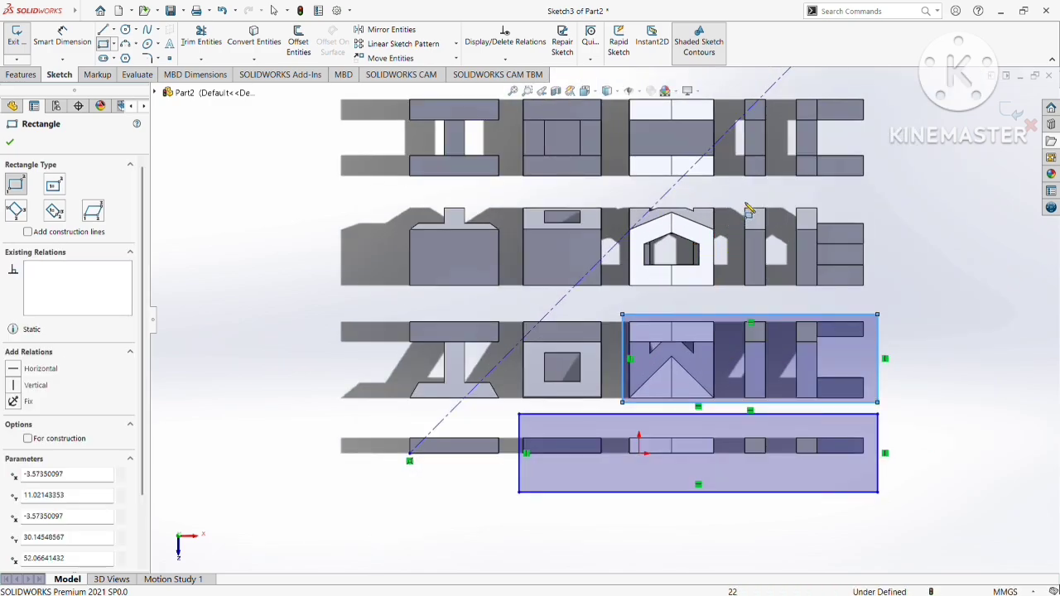
pyautogui.click(734, 199)
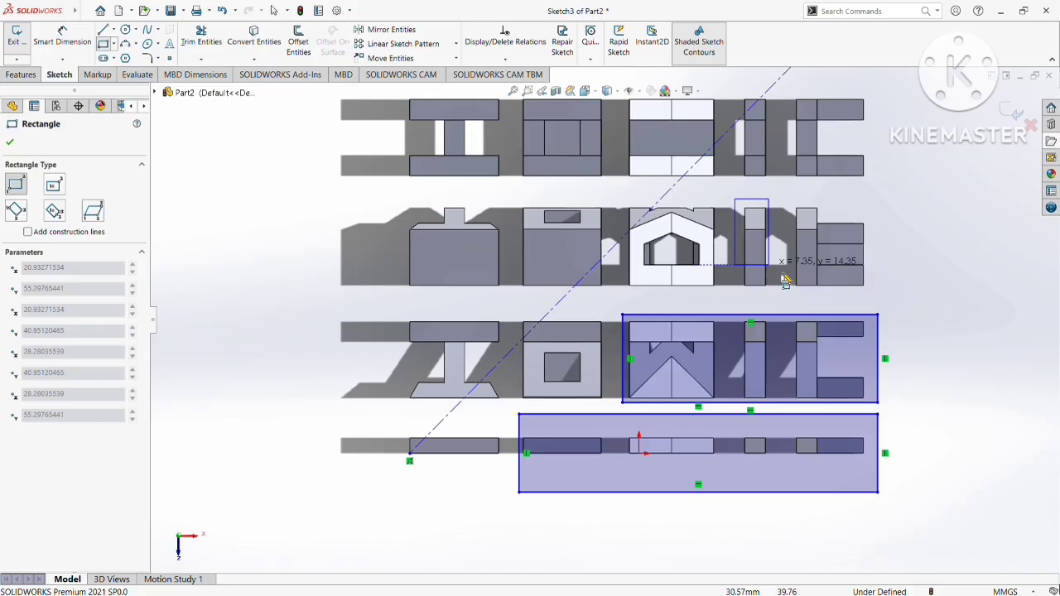
pyautogui.click(877, 294)
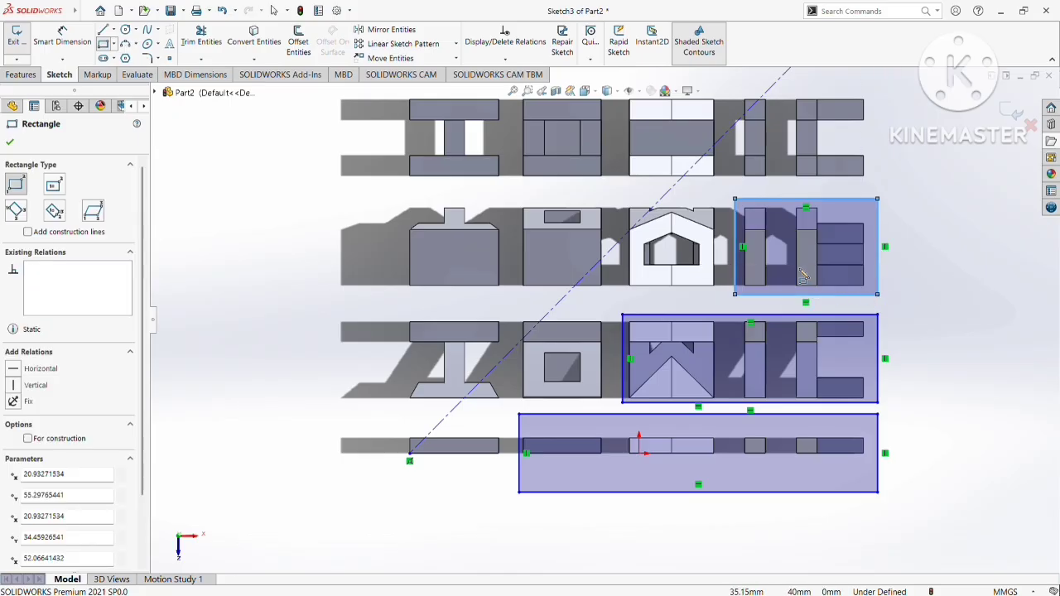
# Draw a rectangle about 18 by 20 mm around the letter L in the fourth row from the front.
pyautogui.scroll(2, 580, 414)
pyautogui.scroll(-2, 757, 214)
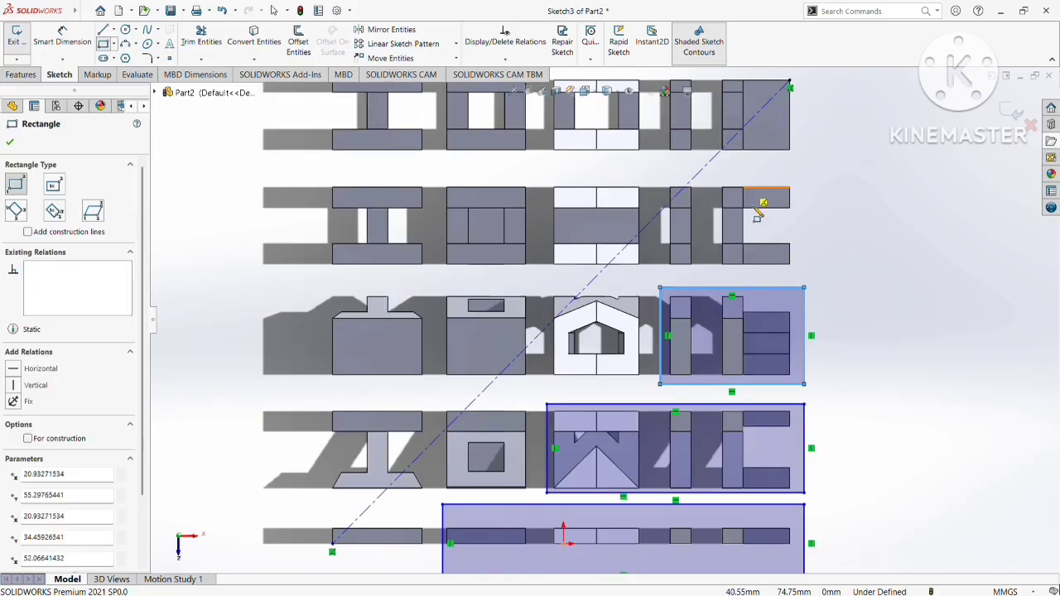
pyautogui.click(802, 262)
pyautogui.click(714, 173)
# Draw a corner rectangle about 20 by 19 mm around the letter T in the second row from the front.
pyautogui.press('z')
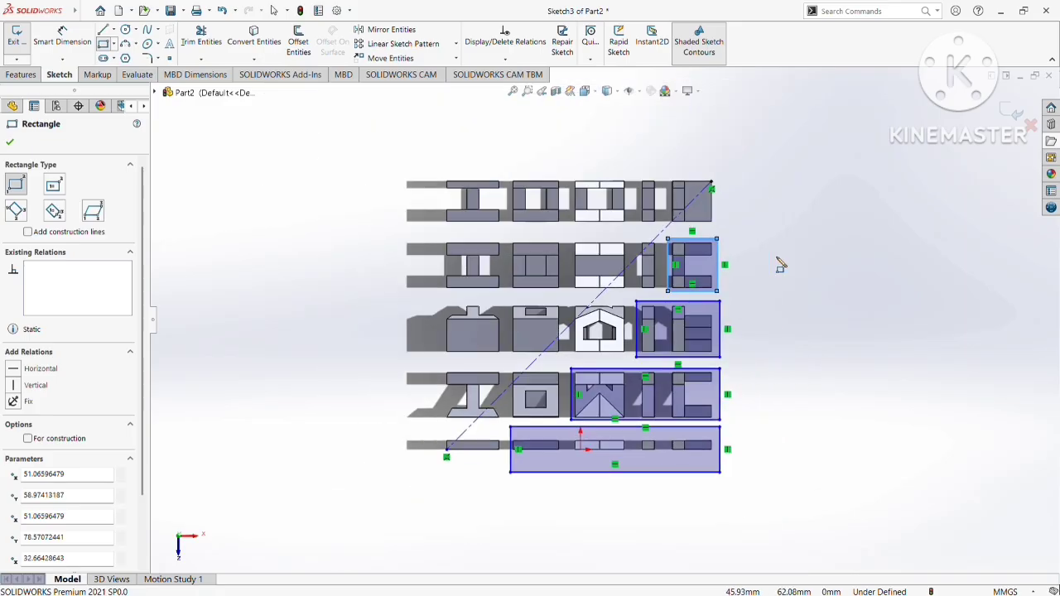
pyautogui.scroll(-1, 425, 431)
pyautogui.click(518, 418)
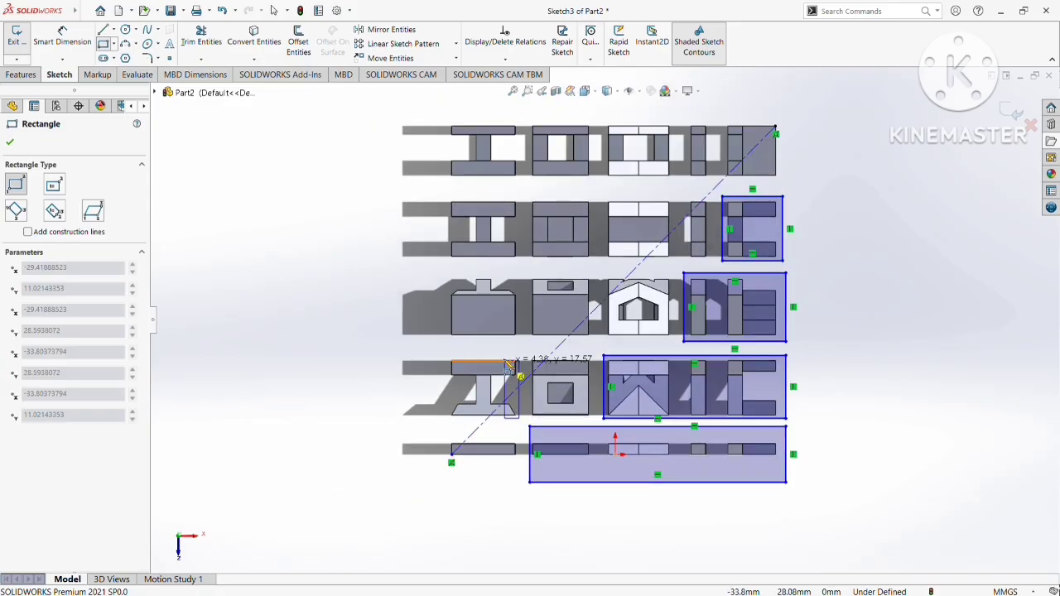
pyautogui.click(440, 356)
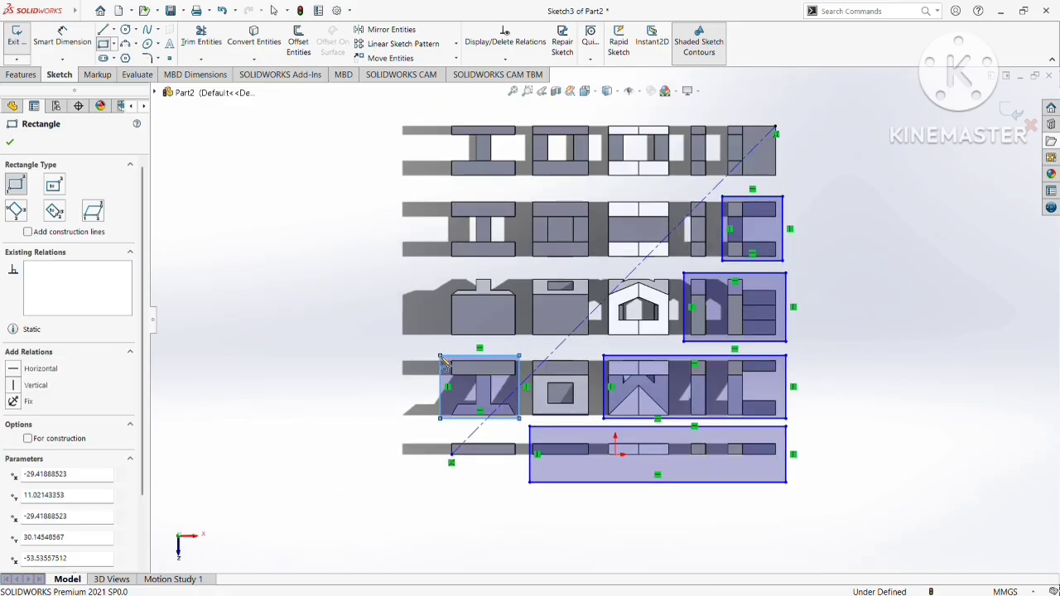
# Draw rectangles about 47 by 21 mm around the third row's T and A and about 53 by 21 mm around the fourth row's T and A.
pyautogui.click(594, 341)
pyautogui.click(440, 273)
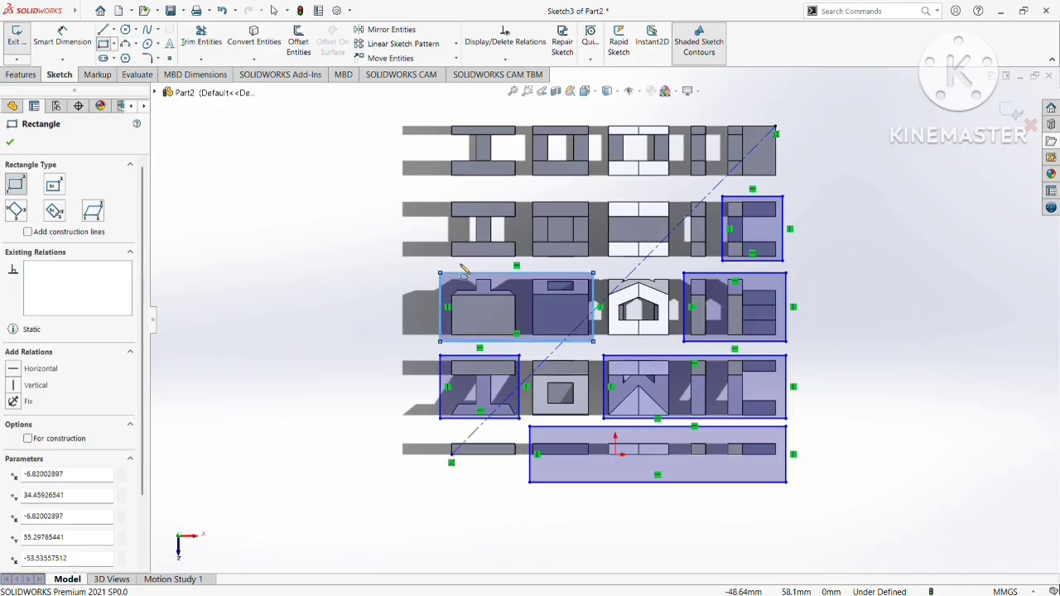
pyautogui.click(596, 260)
pyautogui.click(424, 192)
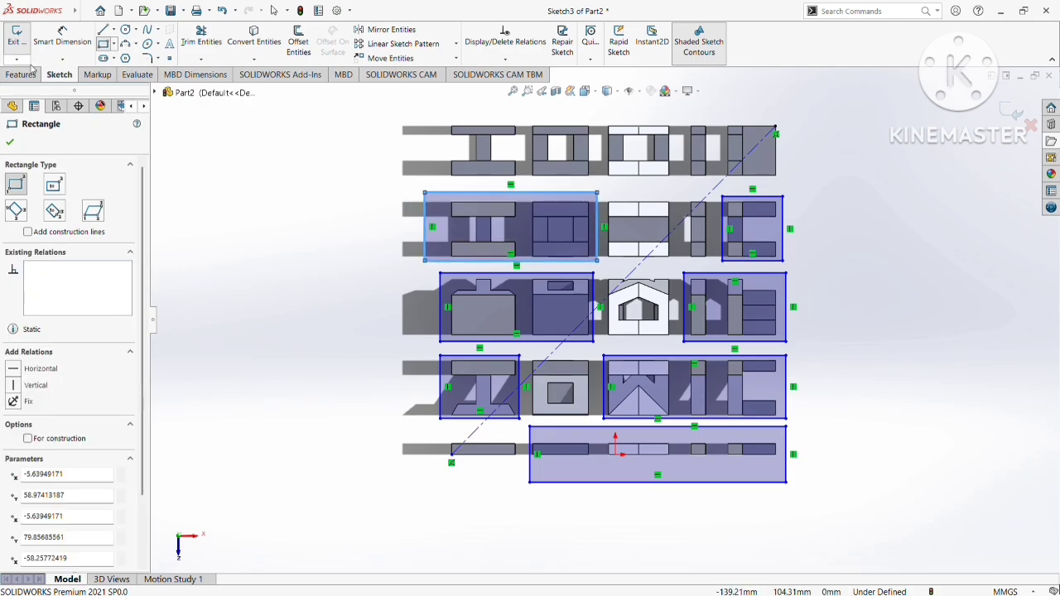
# Cut-extrude the rectangles through the surplus letters, blind 100 mm in both directions.
pyautogui.click(23, 75)
pyautogui.click(190, 46)
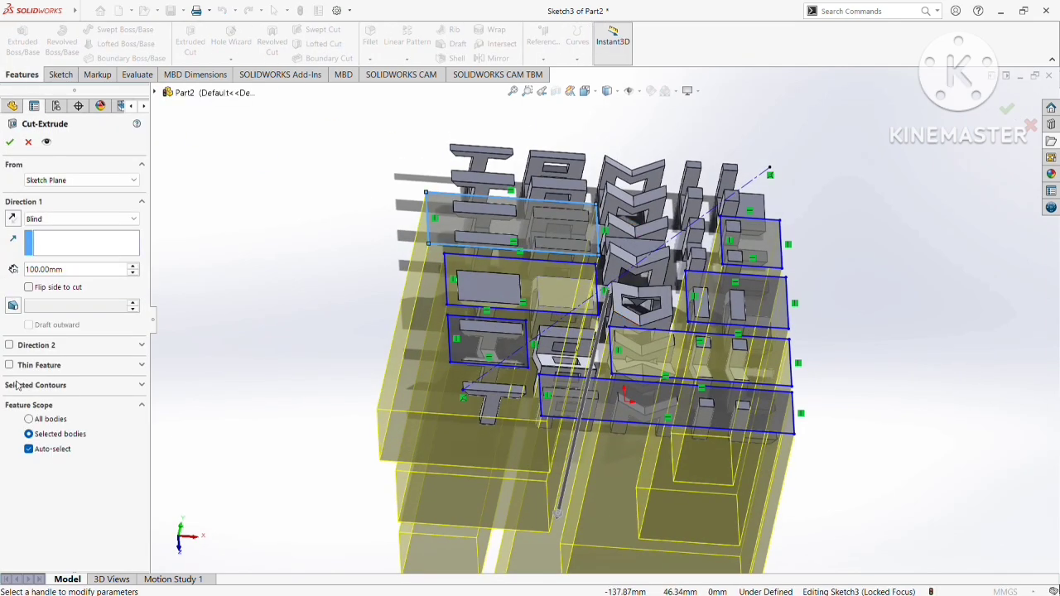
pyautogui.click(10, 346)
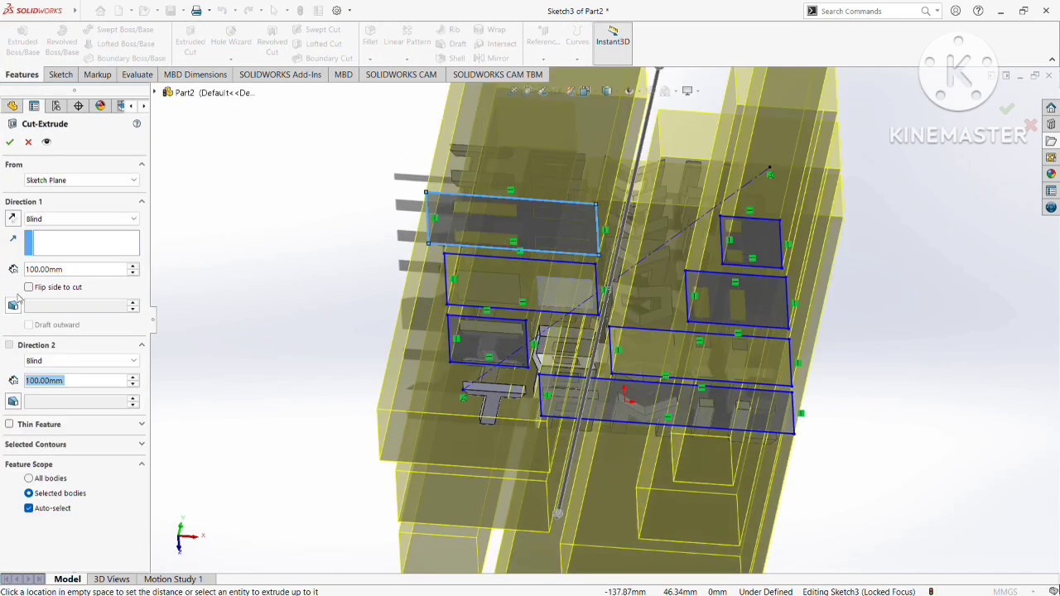
pyautogui.click(11, 142)
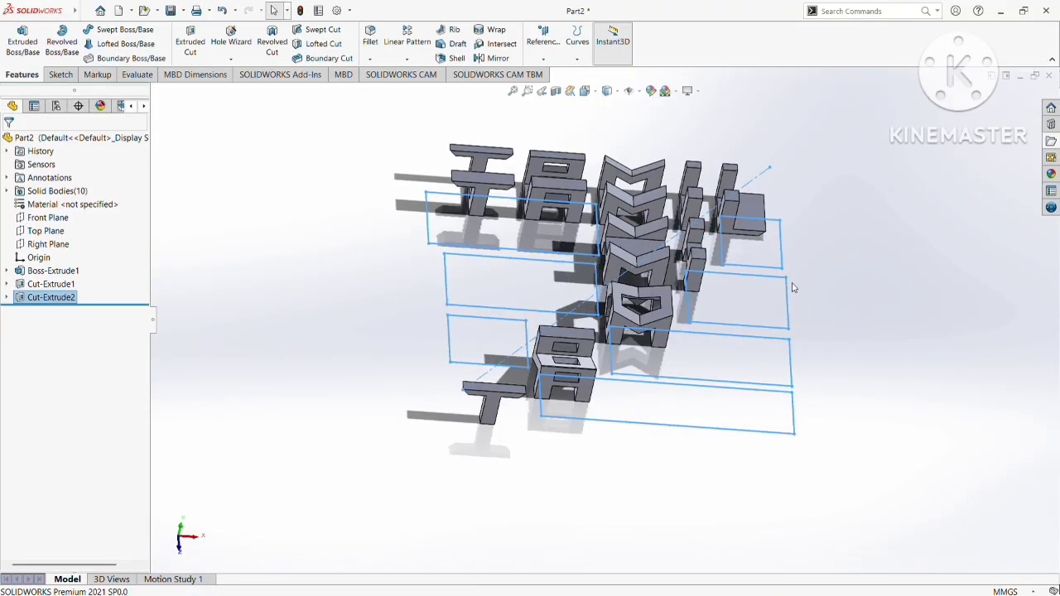
# Cut-extrude the rectangles around the fourth row's M and the rear row's T, A, M and I 100 mm in both directions.
pyautogui.moveTo(803, 289)
pyautogui.mouseDown(button='middle')
pyautogui.moveTo(768, 155)
pyautogui.moveTo(705, 157)
pyautogui.moveTo(755, 158)
pyautogui.moveTo(783, 141)
pyautogui.moveTo(654, 164)
pyautogui.mouseUp(button='middle')
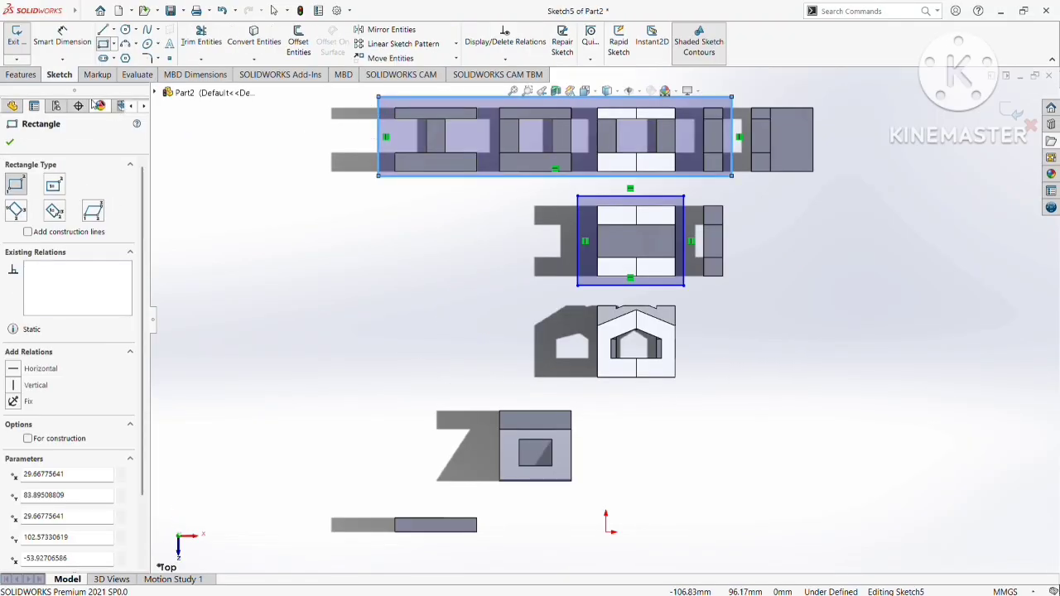
pyautogui.click(23, 76)
pyautogui.click(197, 51)
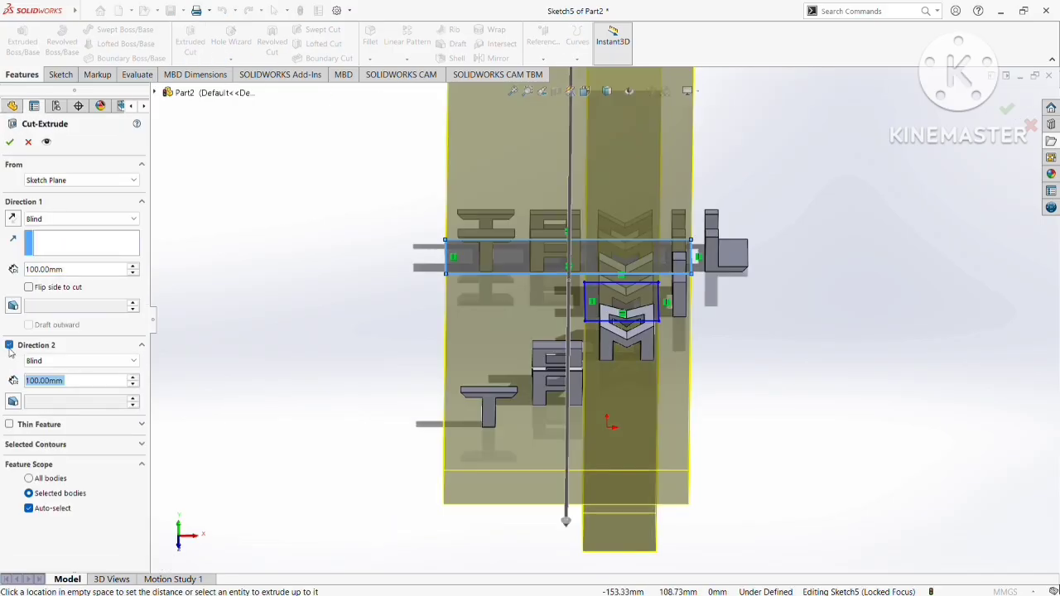
pyautogui.click(10, 142)
pyautogui.moveTo(373, 184)
pyautogui.mouseDown(button='middle')
pyautogui.moveTo(656, 228)
pyautogui.moveTo(755, 222)
pyautogui.moveTo(751, 273)
pyautogui.mouseUp(button='middle')
pyautogui.click(781, 169)
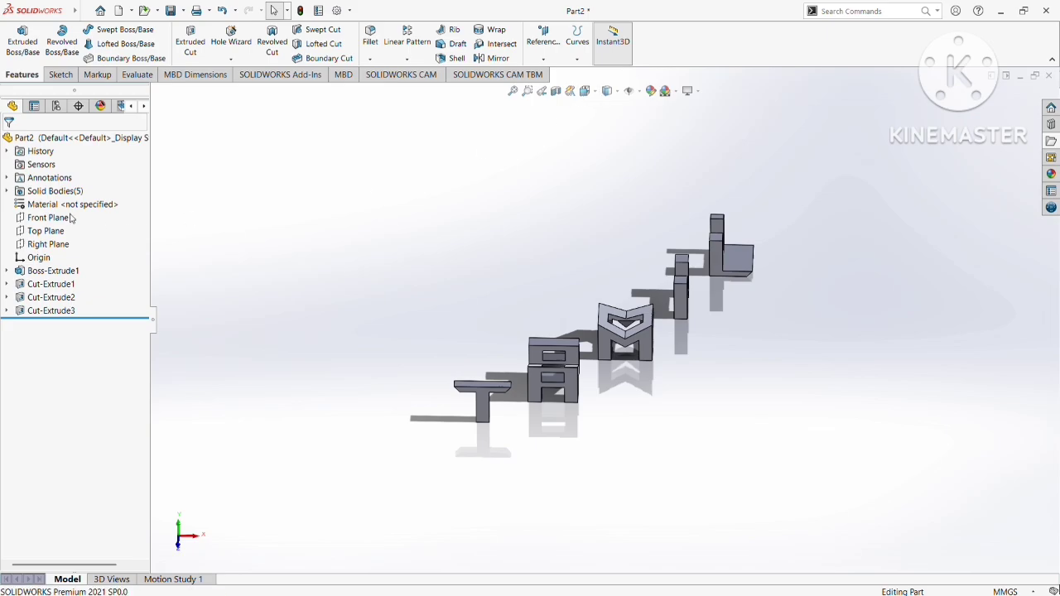
# Start a sketch on the bottom face of the T's stem, viewed normal to that face.
pyautogui.click(45, 230)
pyautogui.moveTo(623, 348)
pyautogui.mouseDown(button='middle')
pyautogui.moveTo(653, 371)
pyautogui.moveTo(654, 358)
pyautogui.moveTo(521, 380)
pyautogui.moveTo(552, 502)
pyautogui.moveTo(563, 137)
pyautogui.mouseUp(button='middle')
pyautogui.click(460, 233)
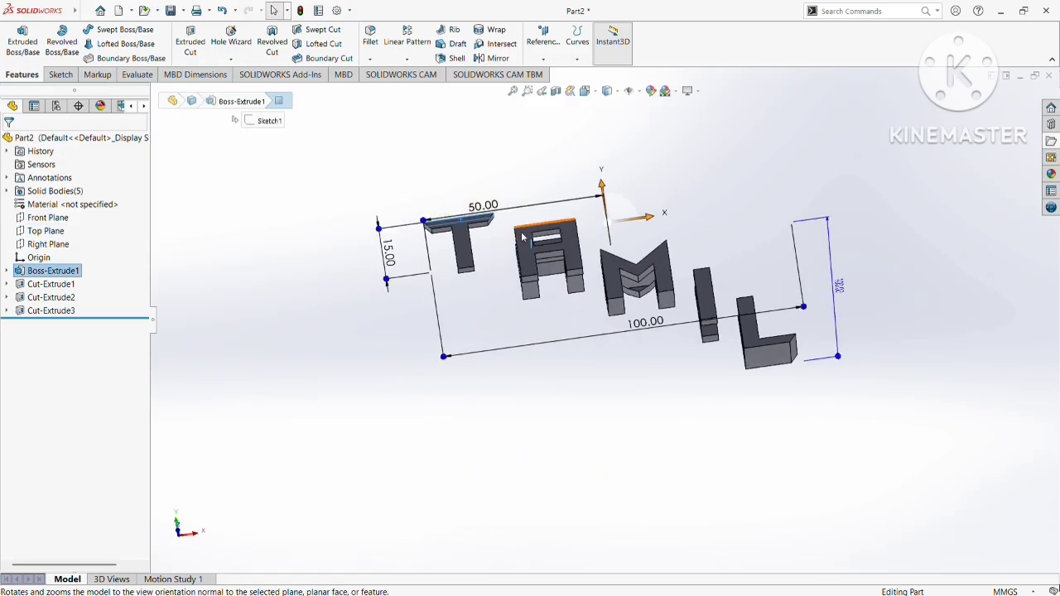
pyautogui.scroll(-5, 454, 312)
pyautogui.click(456, 313)
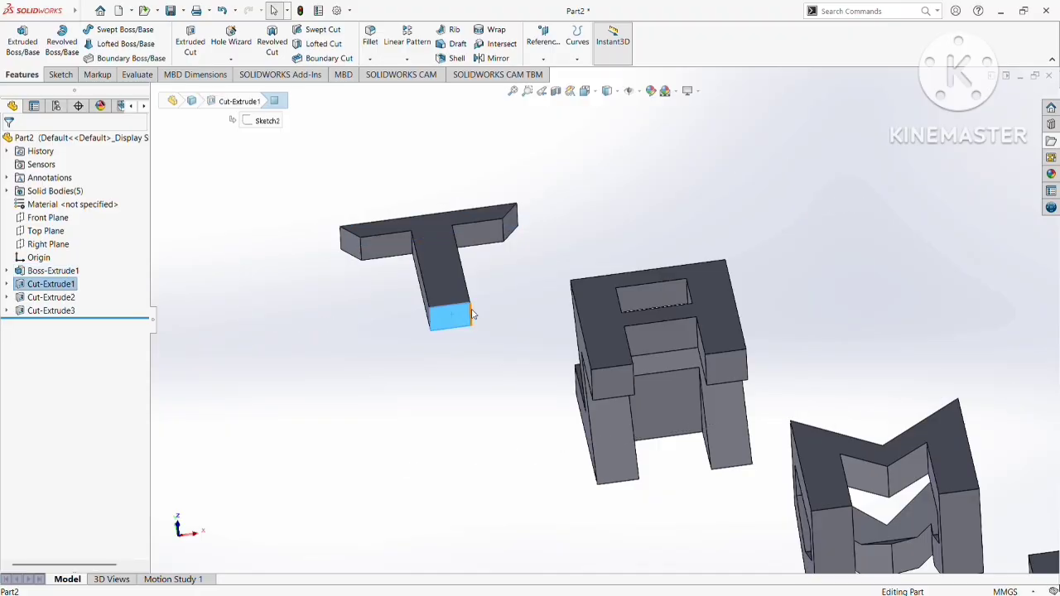
pyautogui.hotkey('ctrl', '8')
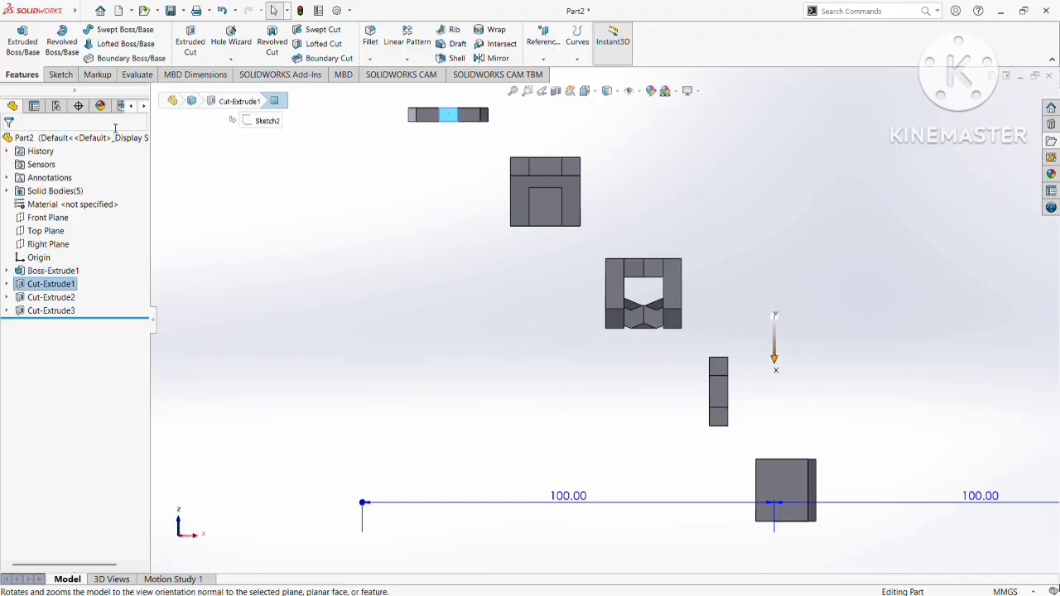
pyautogui.click(66, 77)
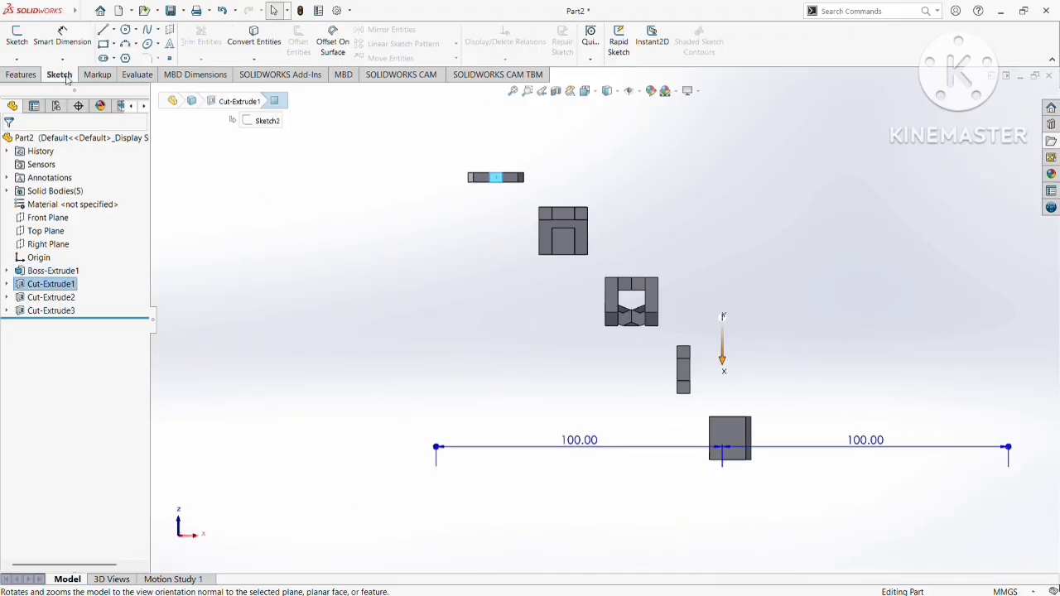
pyautogui.click(21, 45)
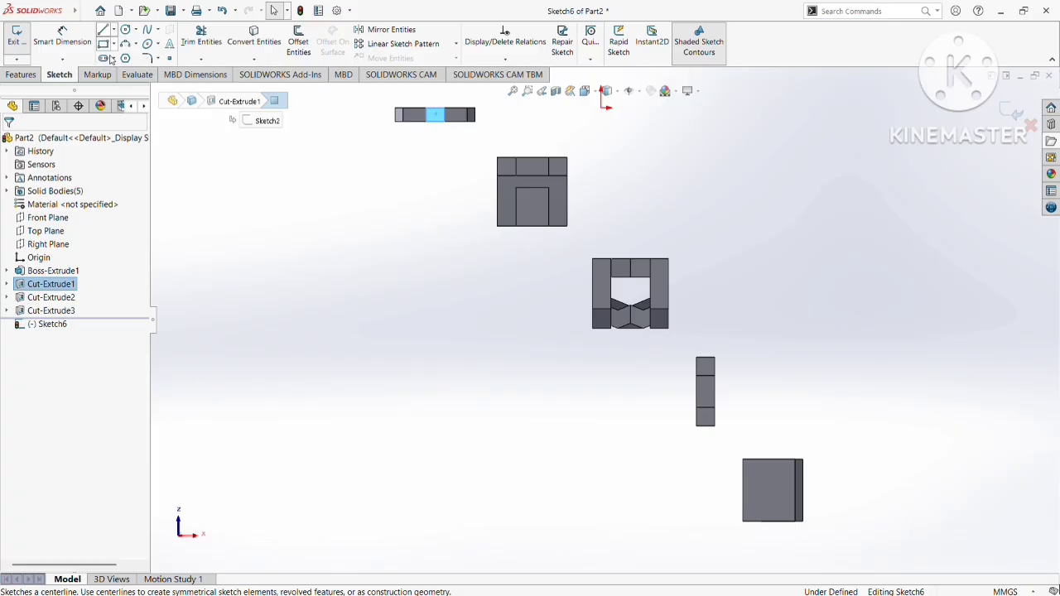
# Draw a construction line about 134 mm long from the front edge midpoint of the T's stem to the L's far bottom corner.
pyautogui.click(110, 60)
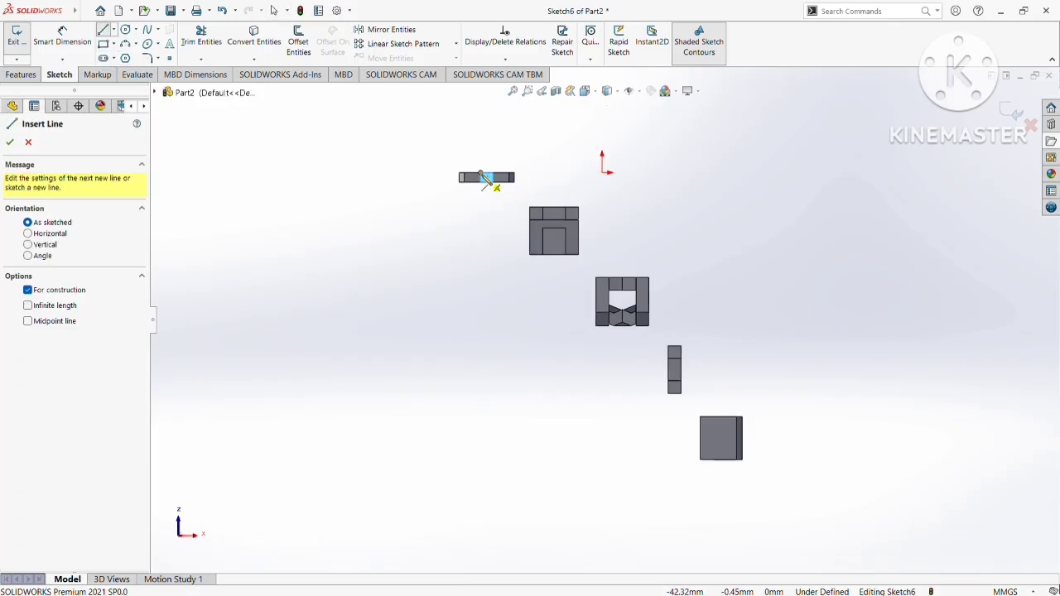
pyautogui.click(487, 177)
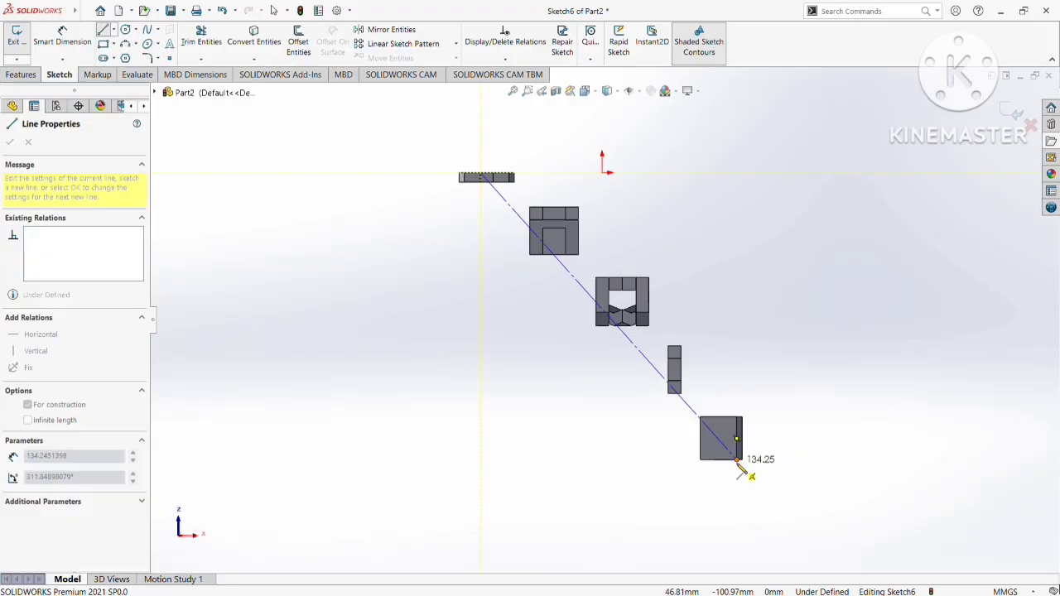
pyautogui.scroll(-4, 740, 469)
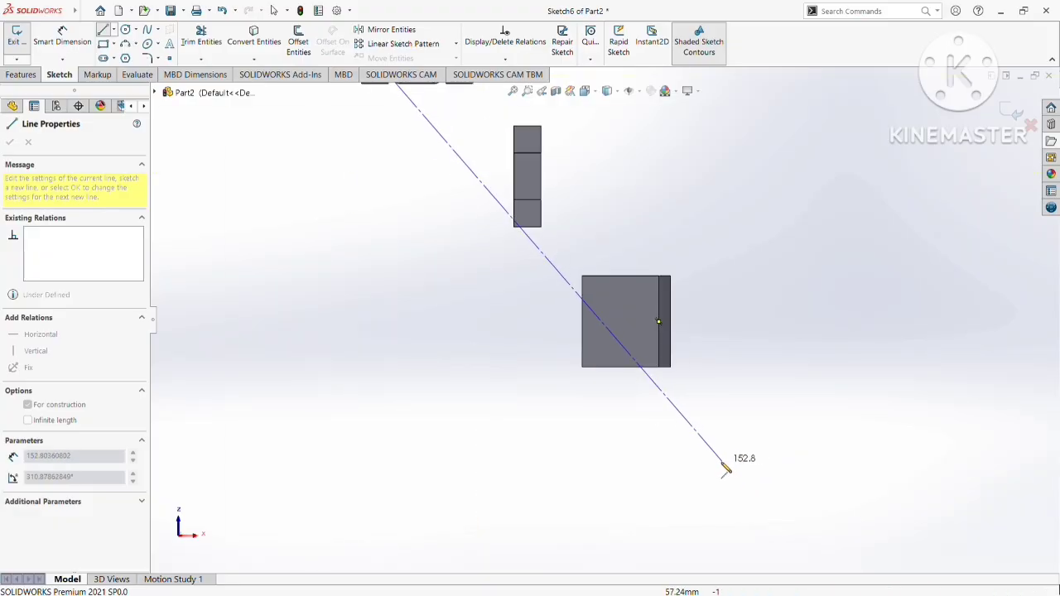
pyautogui.click(660, 368)
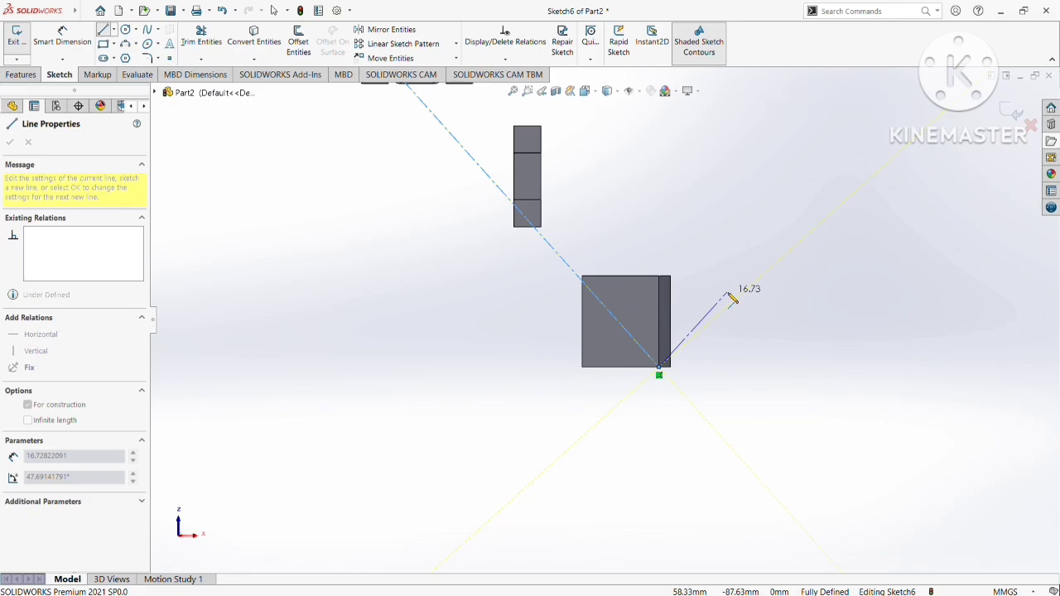
pyautogui.press('Escape')
pyautogui.press('f')
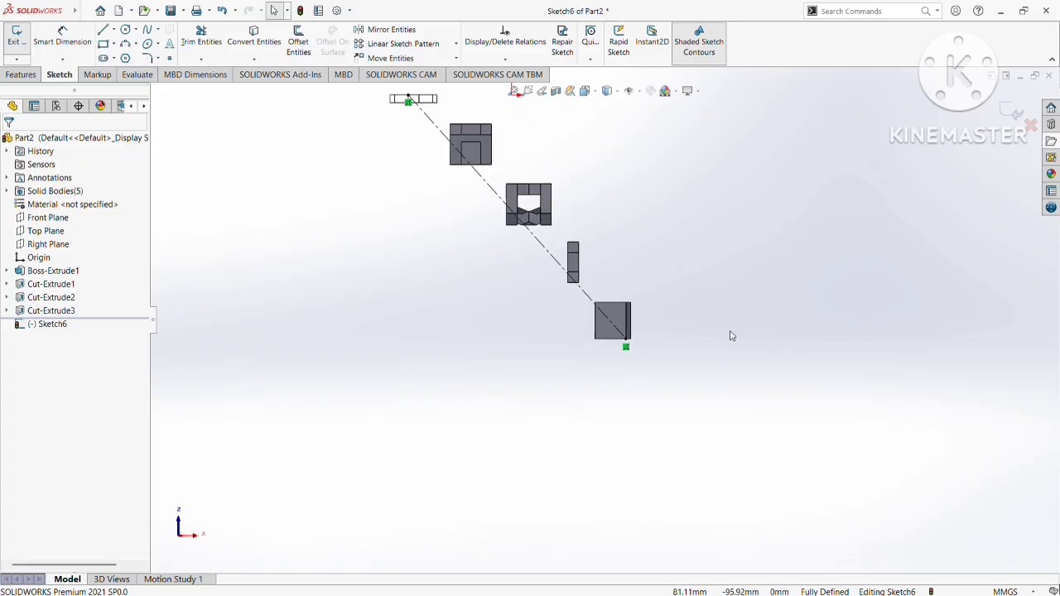
# Offset the diagonal construction line by 15 mm on the side away from the origin.
pyautogui.click(511, 218)
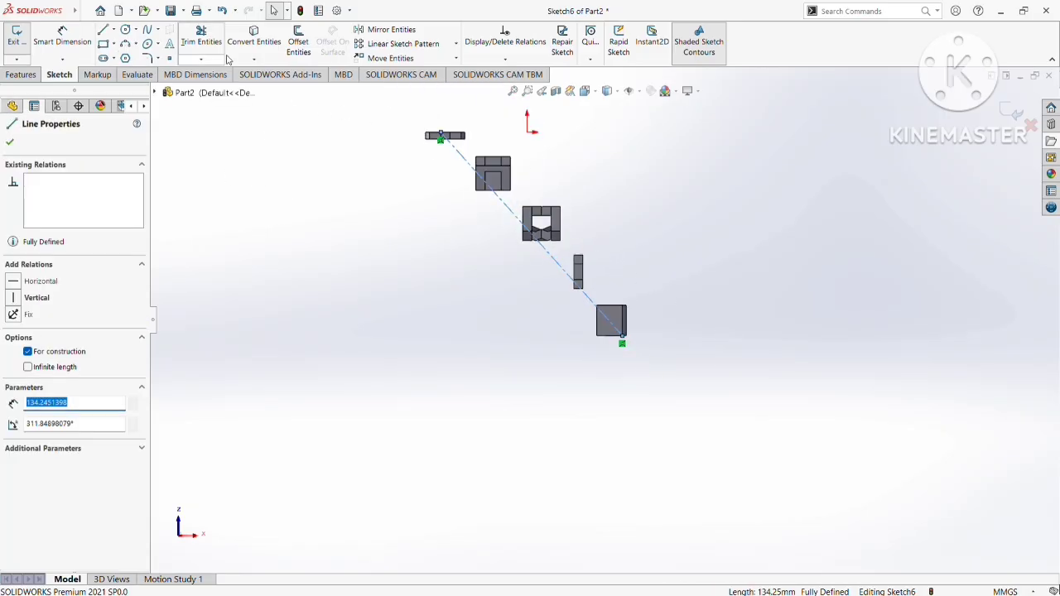
pyautogui.click(299, 45)
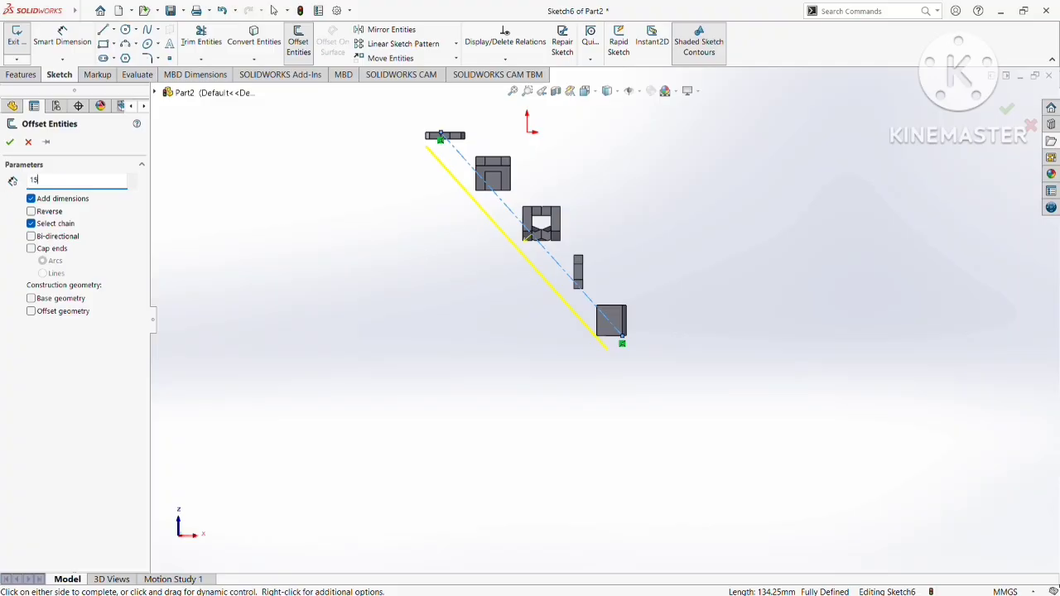
pyautogui.write('15')
pyautogui.press('Return')
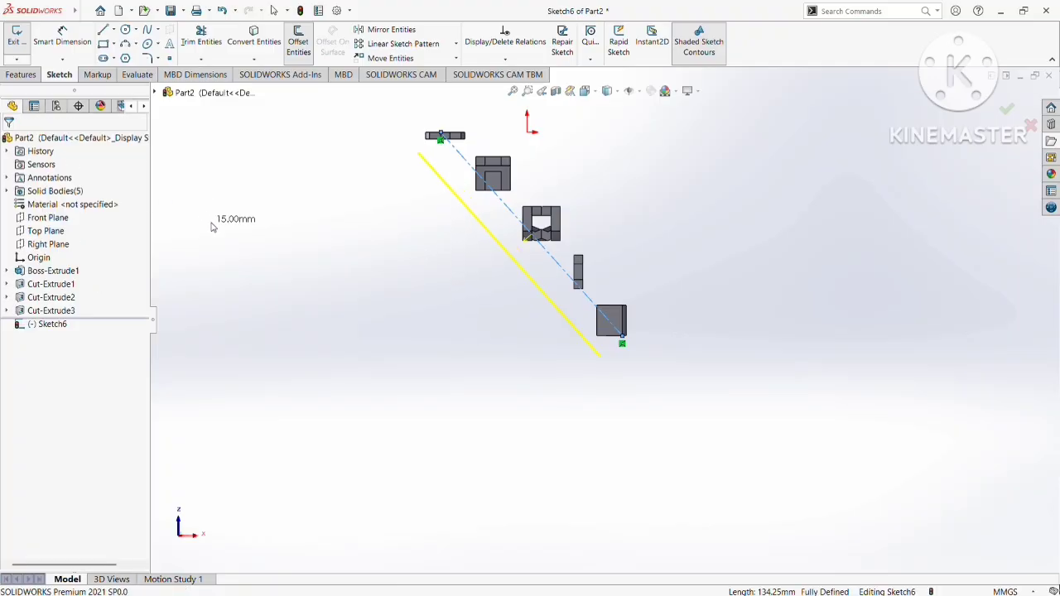
# Offset the diagonal construction line by 23 mm in the reverse direction, toward the origin.
pyautogui.click(506, 212)
pyautogui.click(299, 46)
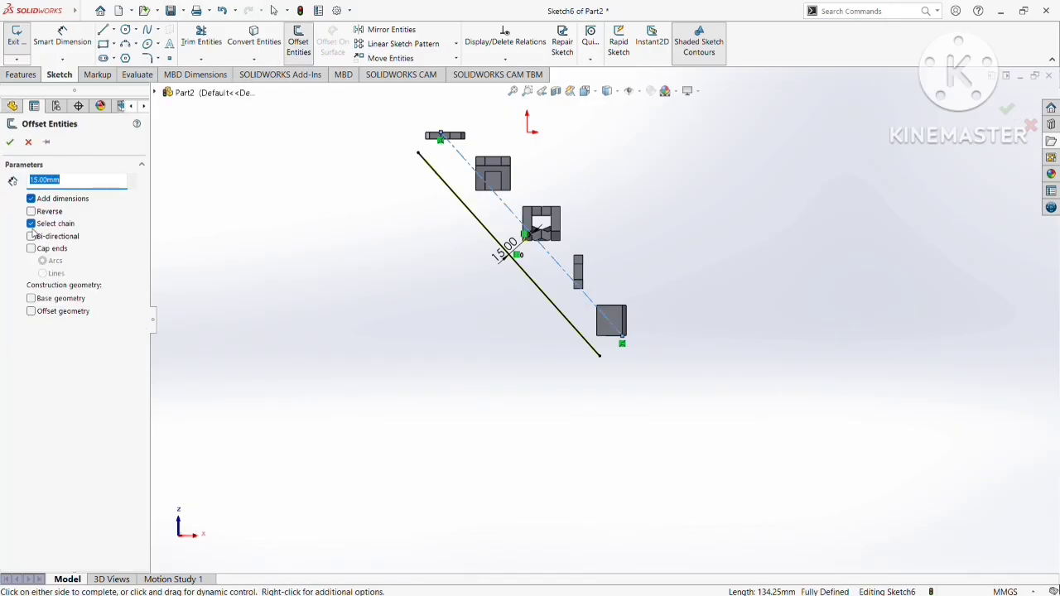
pyautogui.click(32, 212)
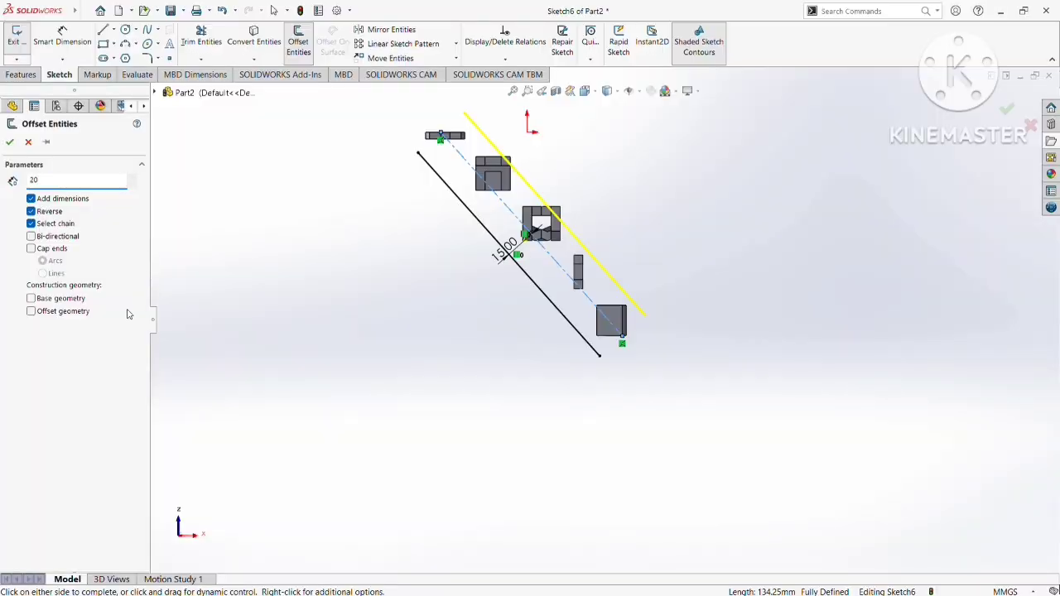
pyautogui.write('20')
pyautogui.press('Return')
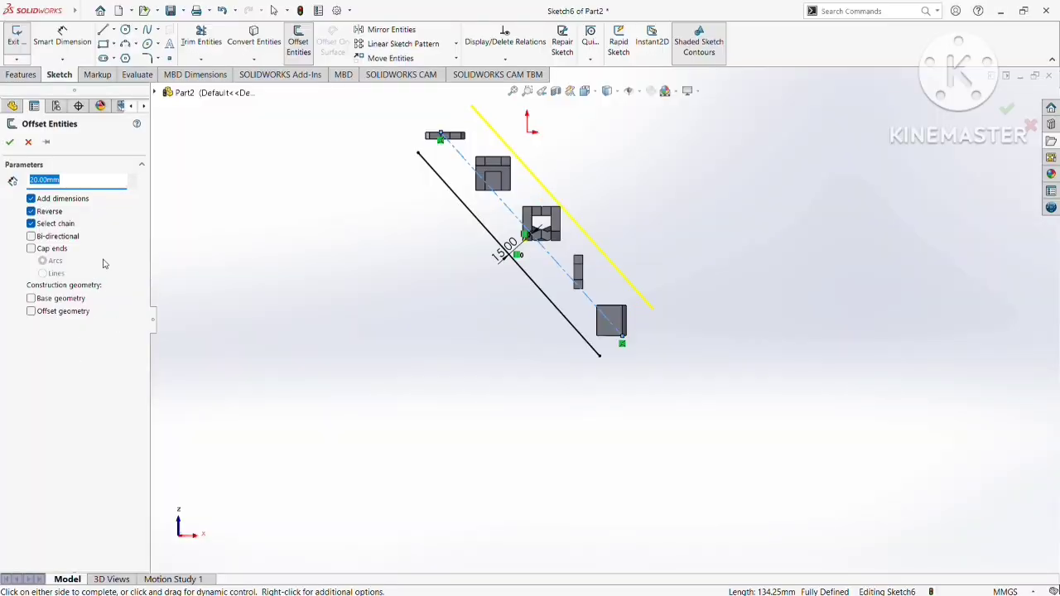
pyautogui.press('Return')
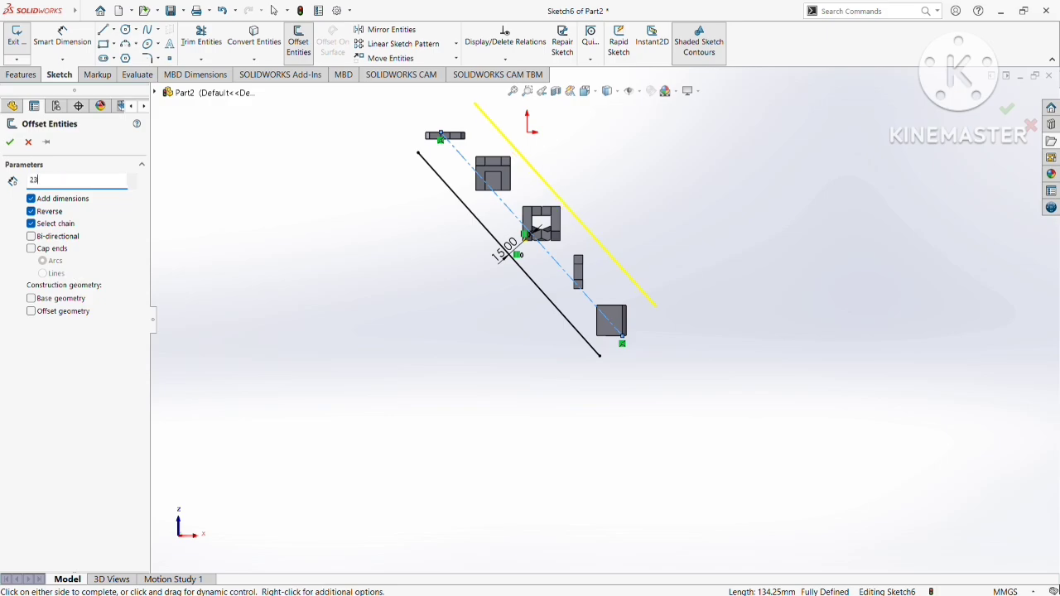
pyautogui.write('23')
pyautogui.press('Return')
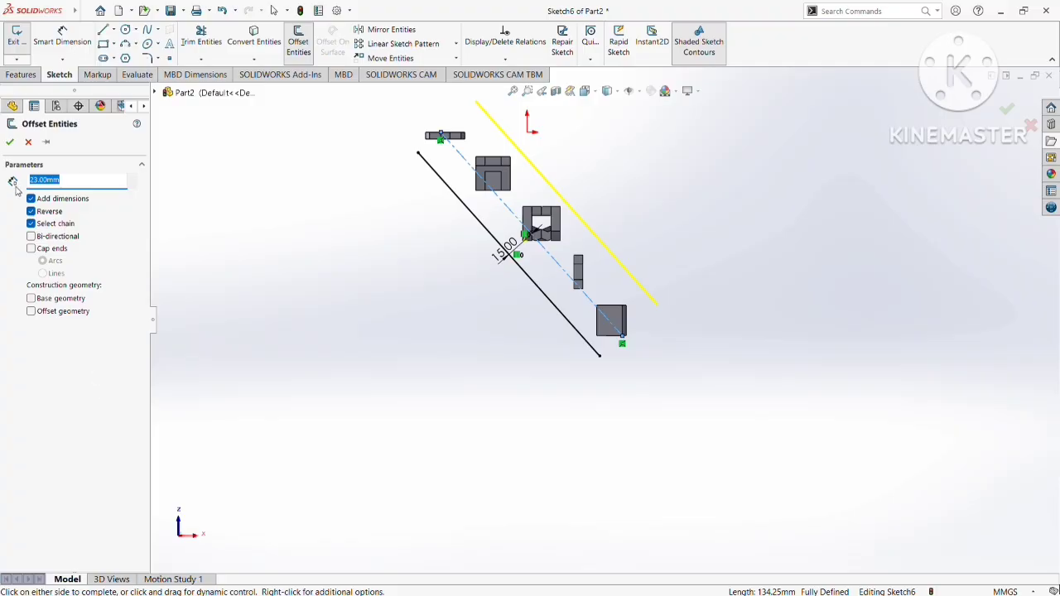
pyautogui.click(10, 142)
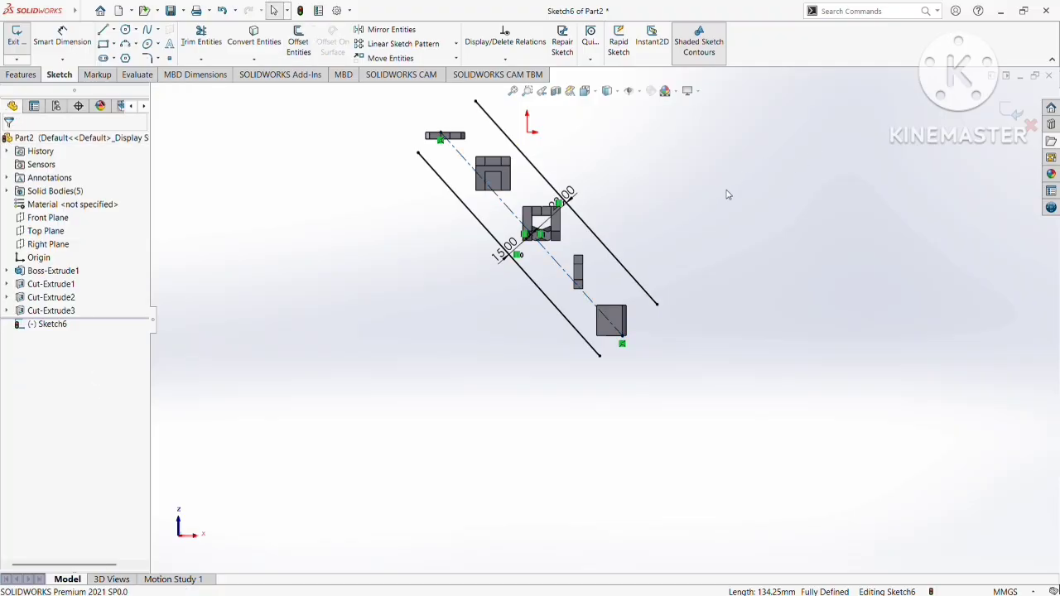
# Close the T end of the two offset lines with a 180° three-point arc of 19 mm radius.
pyautogui.click(125, 46)
pyautogui.scroll(-3, 481, 258)
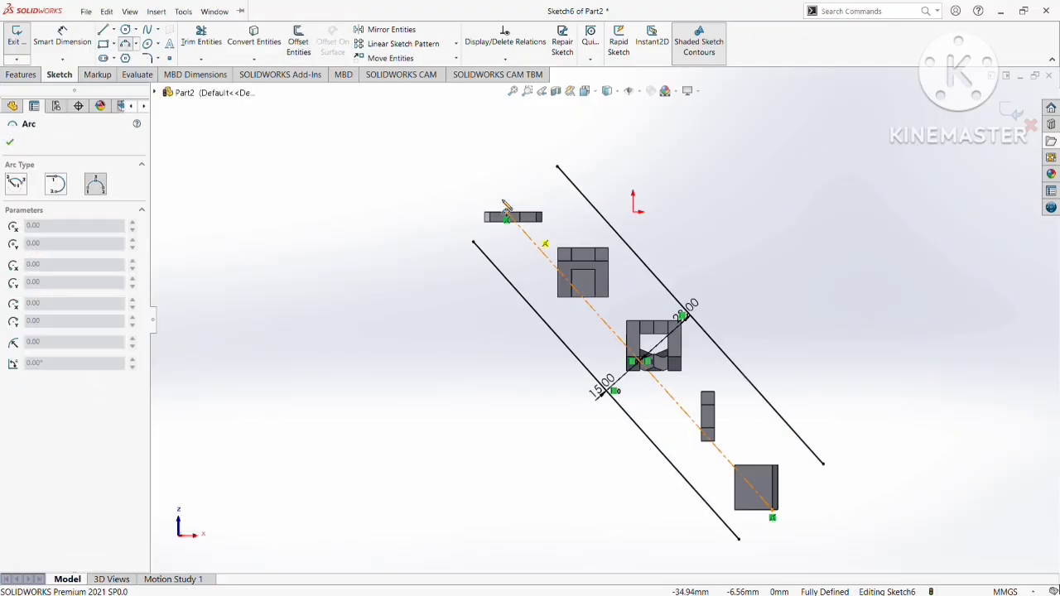
pyautogui.click(473, 258)
pyautogui.click(574, 167)
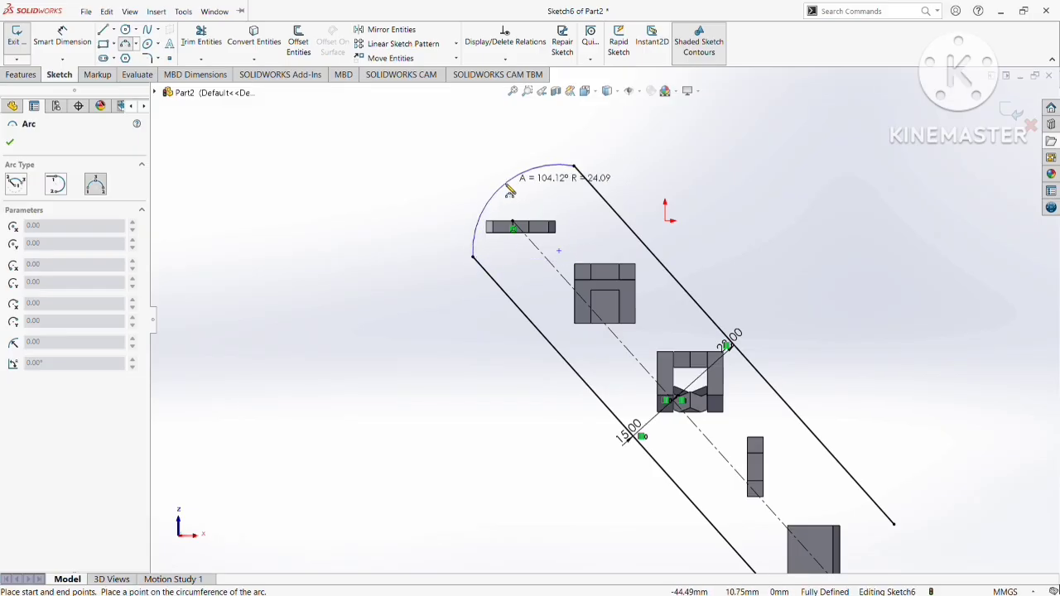
pyautogui.click(486, 172)
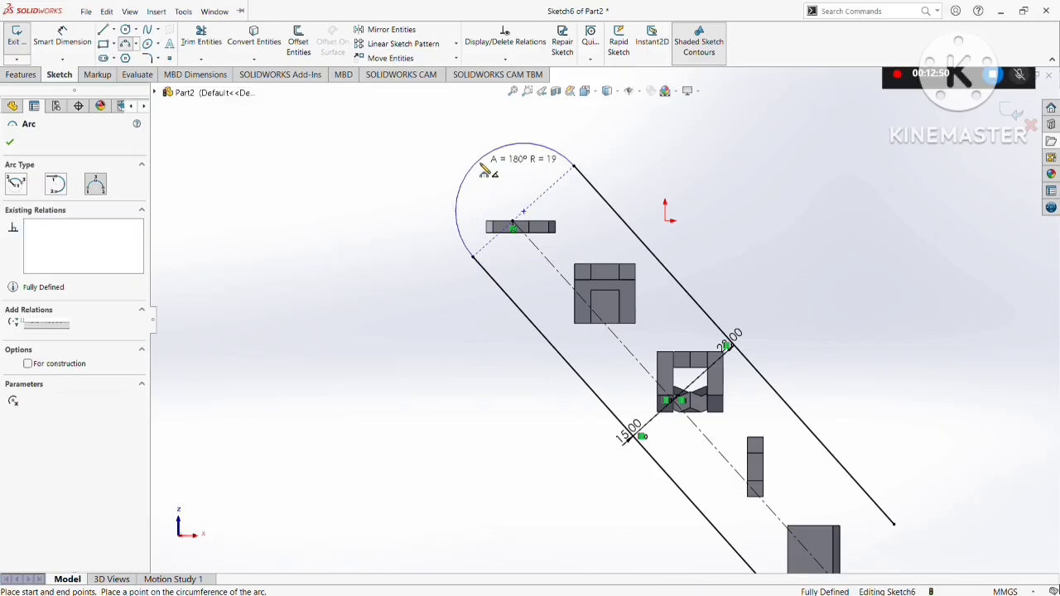
# Close the L end of the two offset lines with a 180° three-point arc of 19 mm radius.
pyautogui.scroll(3, 610, 339)
pyautogui.scroll(-4, 662, 418)
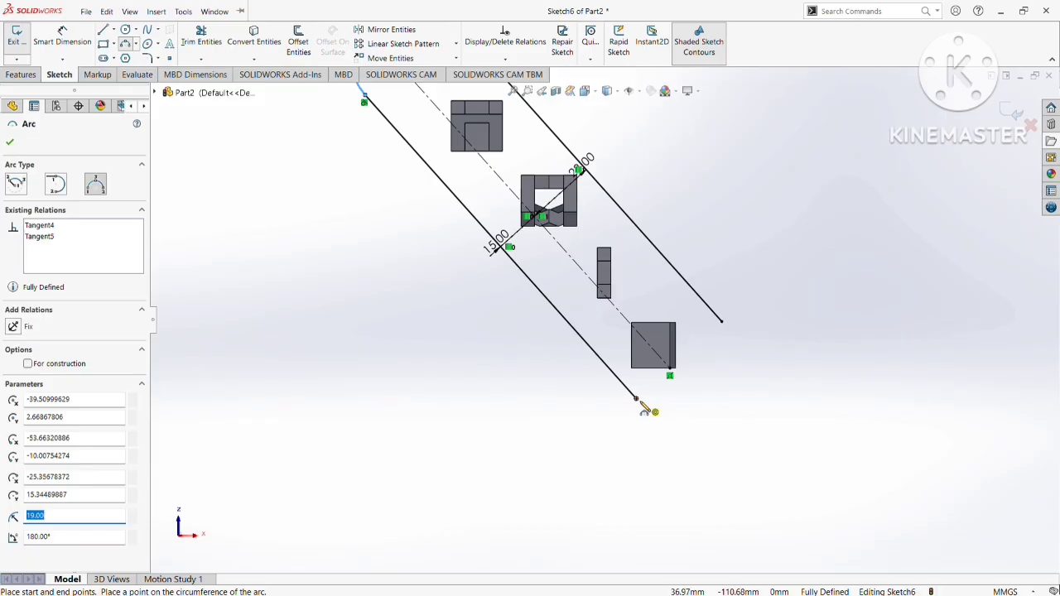
pyautogui.click(637, 399)
pyautogui.click(722, 322)
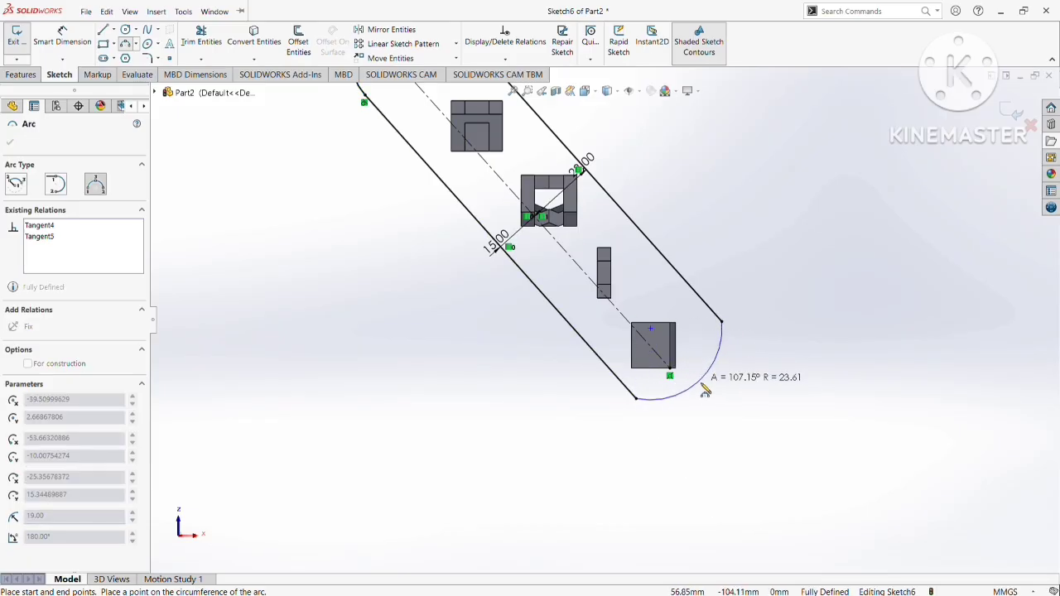
pyautogui.click(724, 409)
pyautogui.scroll(3, 685, 265)
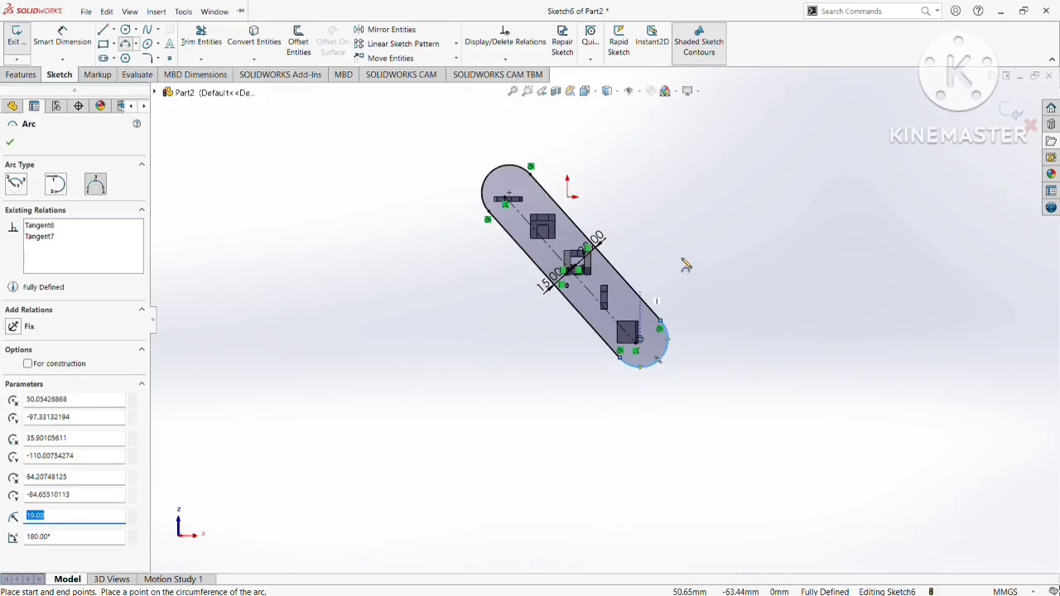
pyautogui.scroll(1, 685, 265)
# Extrude the rounded base profile 10 mm downward from the letters as a separate body, with merging of the result turned off.
pyautogui.click(22, 77)
pyautogui.click(27, 45)
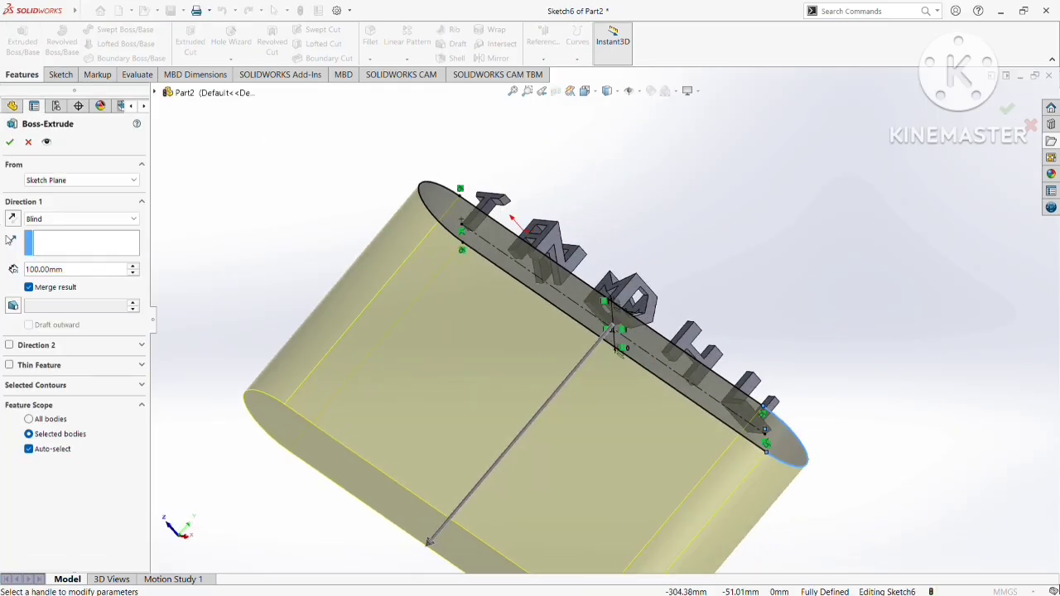
pyautogui.click(60, 270)
pyautogui.write('10')
pyautogui.click(236, 204)
pyautogui.moveTo(693, 248); pyautogui.dragTo(754, 507, button='middle')
pyautogui.click(1007, 111)
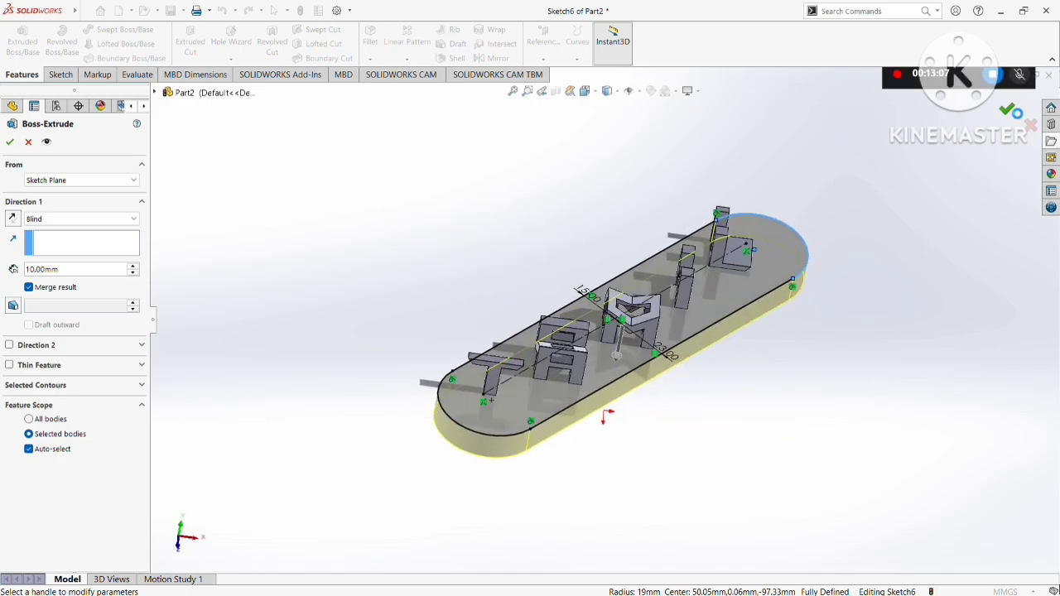
pyautogui.click(13, 218)
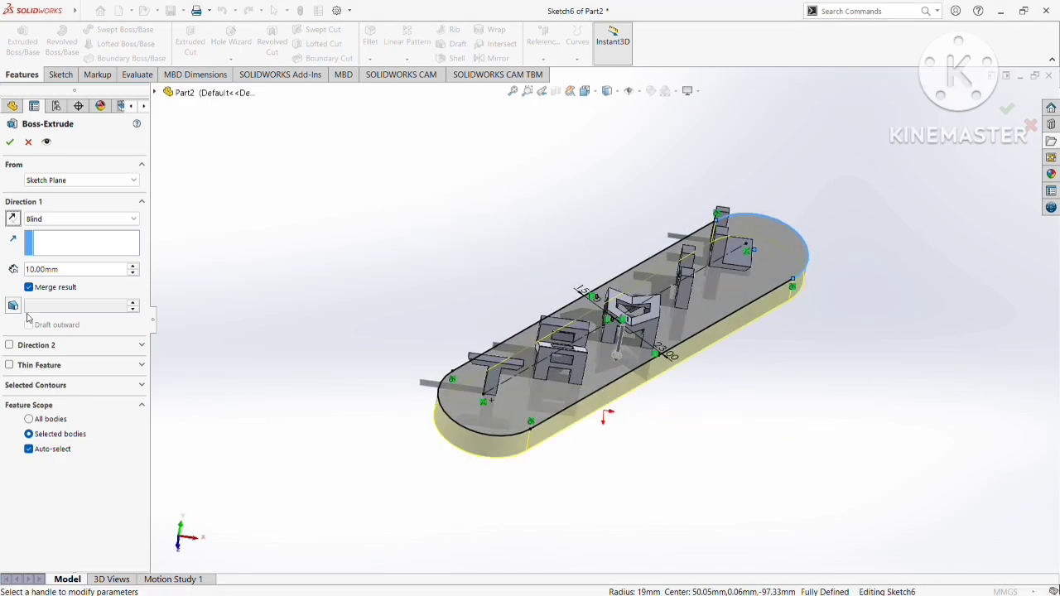
pyautogui.click(29, 287)
pyautogui.click(11, 142)
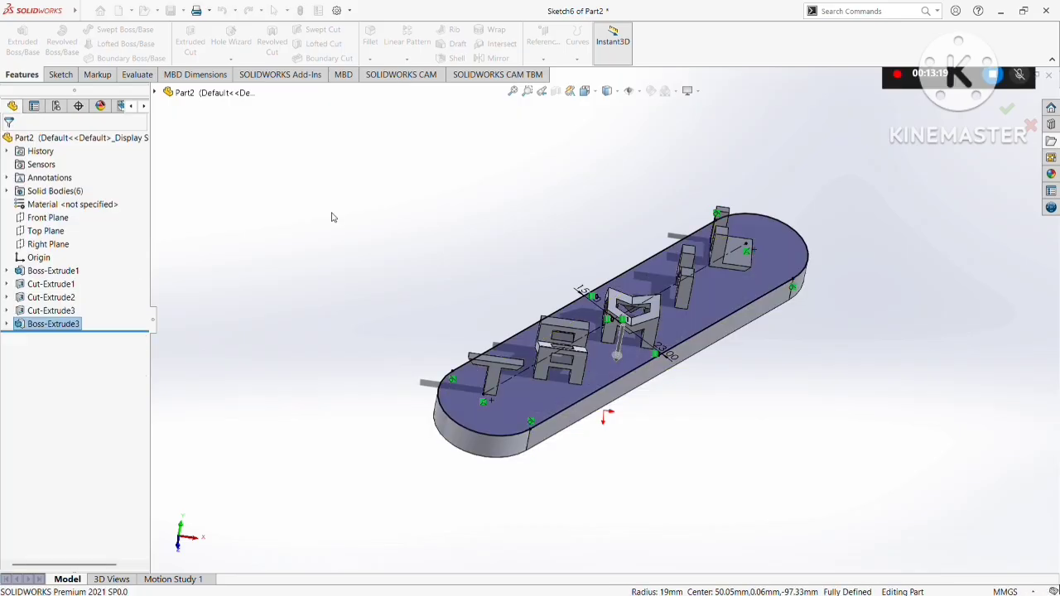
# Examine the finished model from the front, the side and above to check the TAMIL and INDHU readings on the base.
pyautogui.moveTo(334, 218); pyautogui.dragTo(511, 182, button='middle')
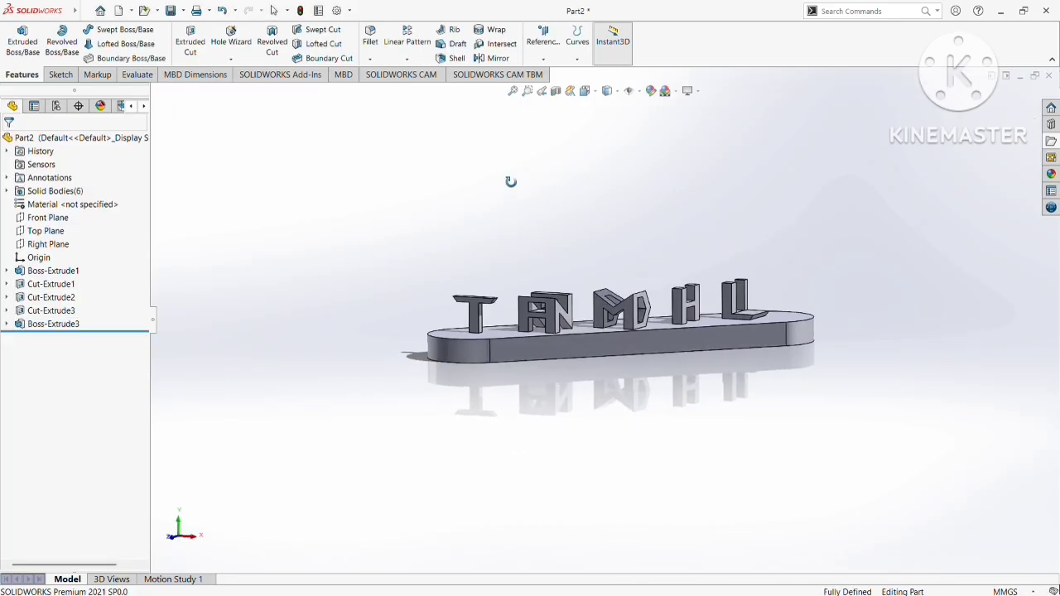
pyautogui.moveTo(544, 217); pyautogui.dragTo(668, 389, button='middle')
pyautogui.moveTo(680, 389); pyautogui.dragTo(573, 352, button='middle')
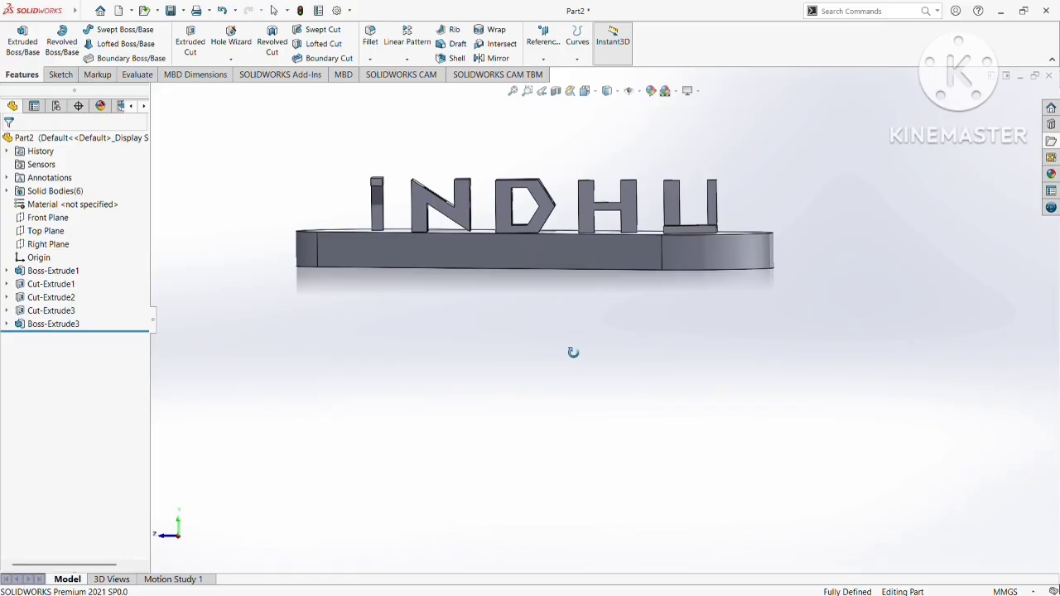
pyautogui.moveTo(573, 351); pyautogui.dragTo(576, 353, button='middle')
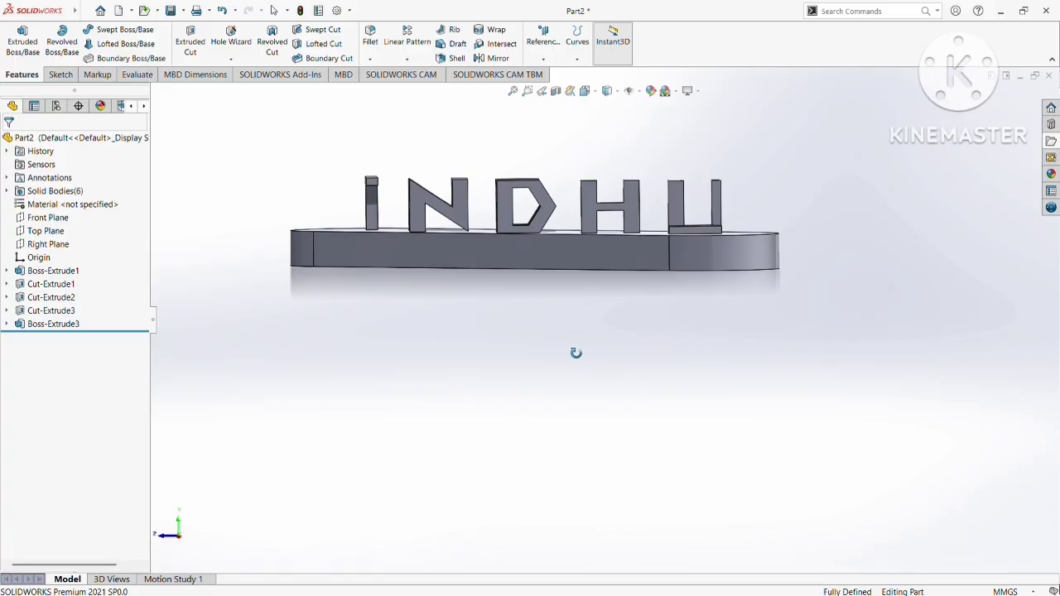
pyautogui.moveTo(576, 352); pyautogui.dragTo(550, 332, button='middle')
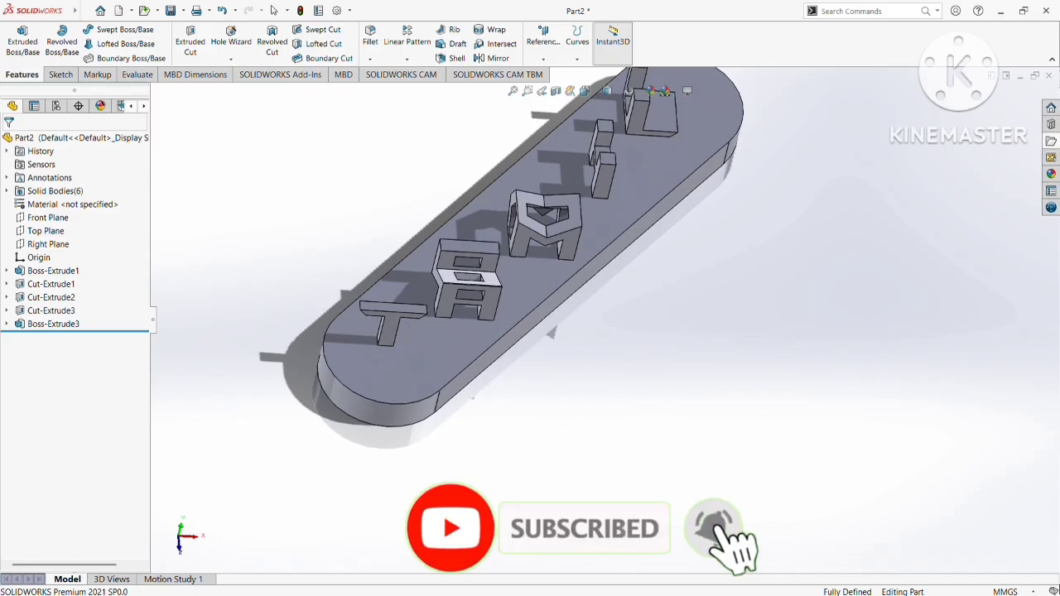
pyautogui.scroll(3, 676, 287)
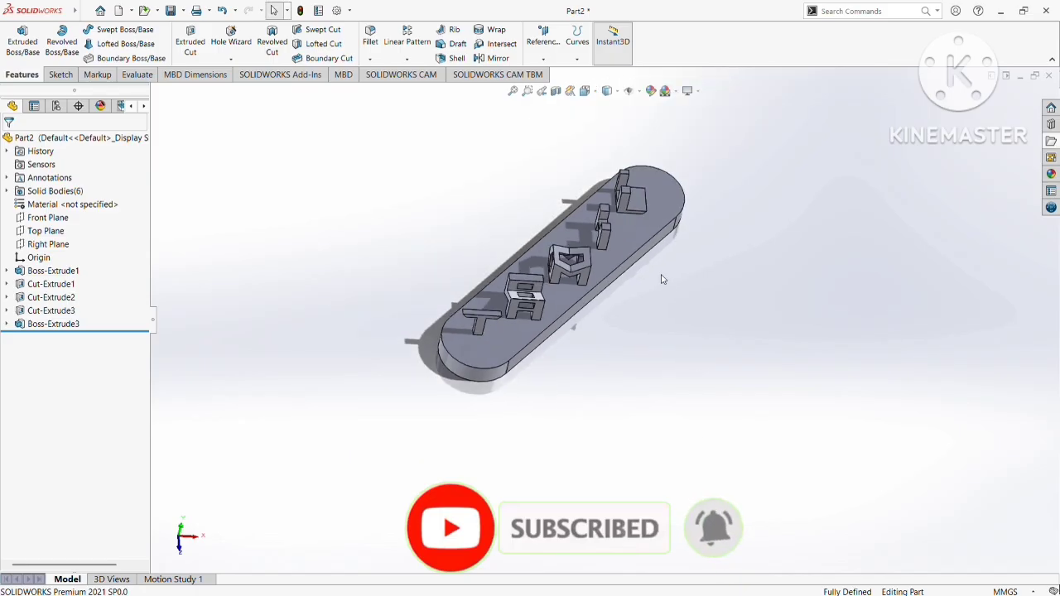